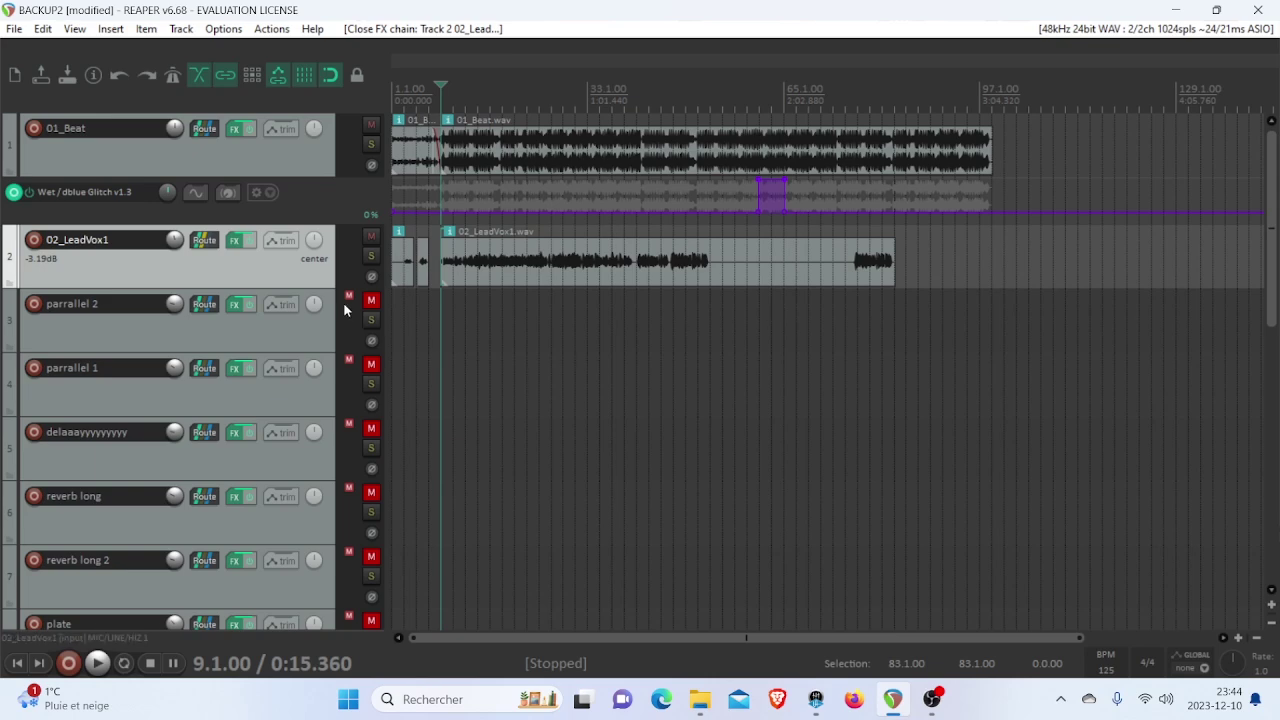
Open the FX chain of track 02_LeadVox1, with FabFilter Pro-Q 3 selected.
click(238, 241)
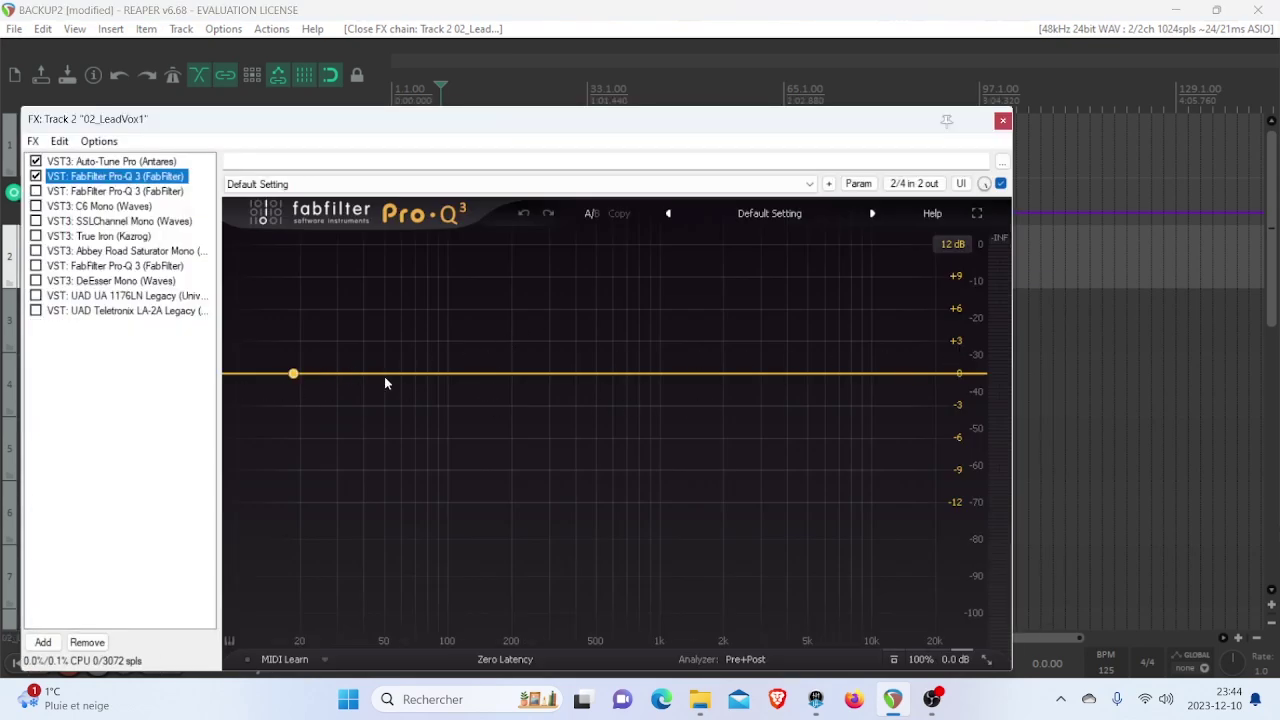
Add a Pro-Q 3 bell band and tune it to a -1.06 dB cut at 242.22 Hz, Q 2.442.
drag(457, 374, 496, 267)
scroll(525, 306, up, 5)
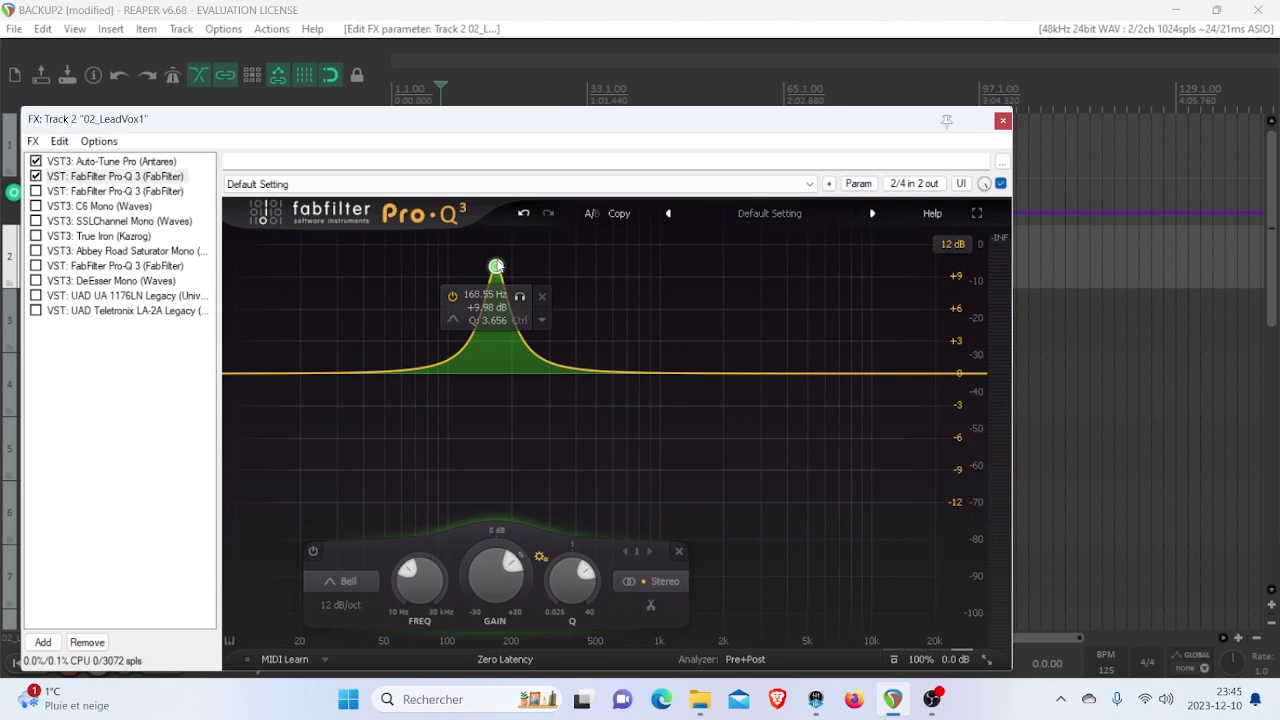
drag(496, 267, 538, 268)
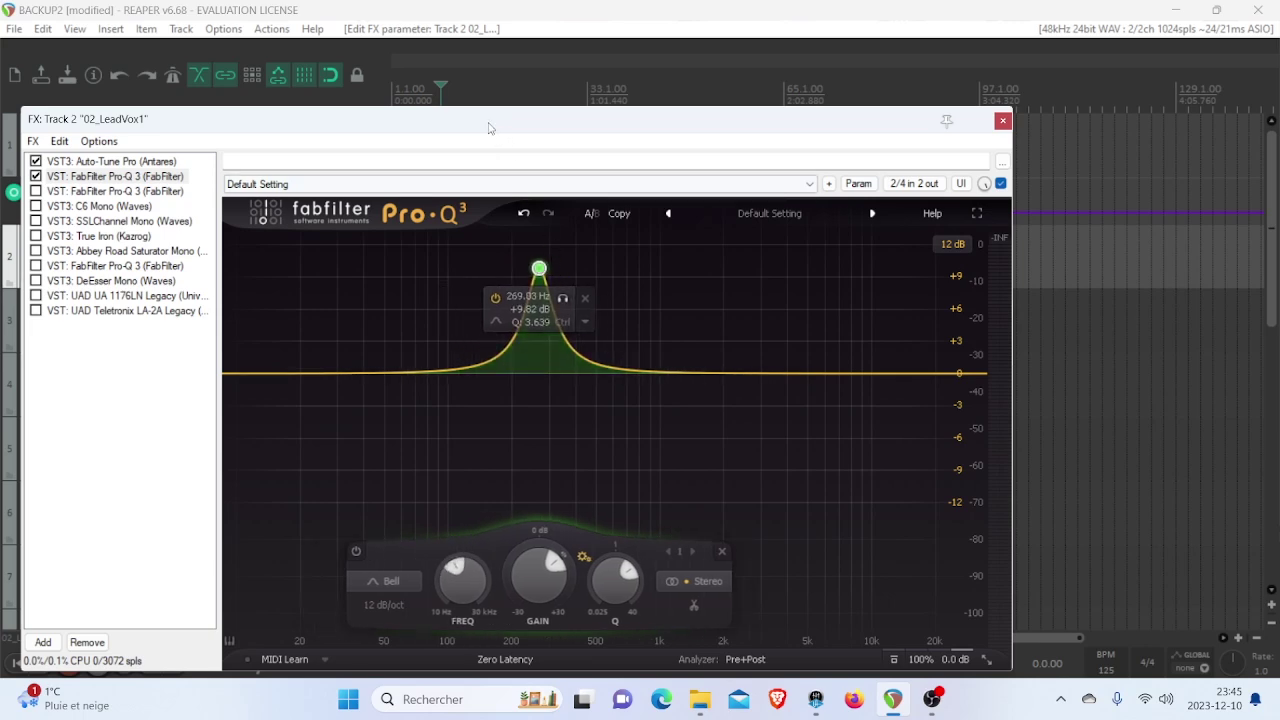
drag(489, 126, 654, 137)
key(space)
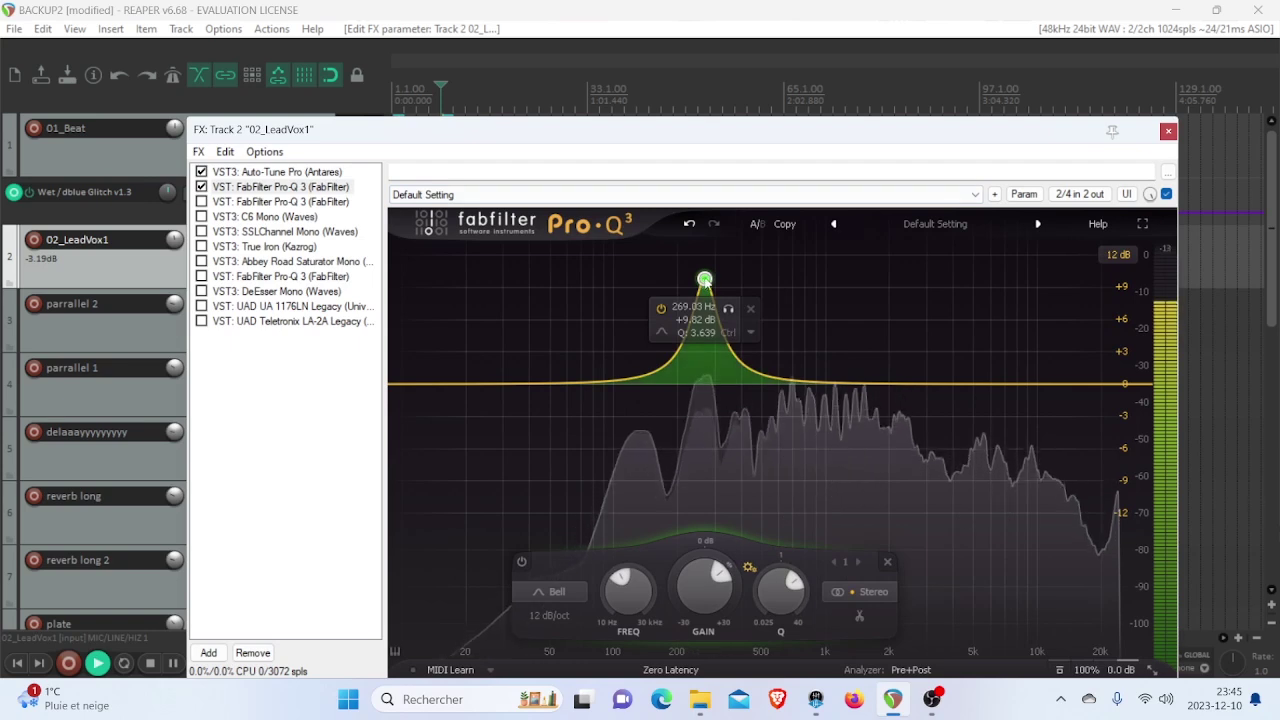
drag(702, 279, 695, 274)
scroll(692, 273, down, 2)
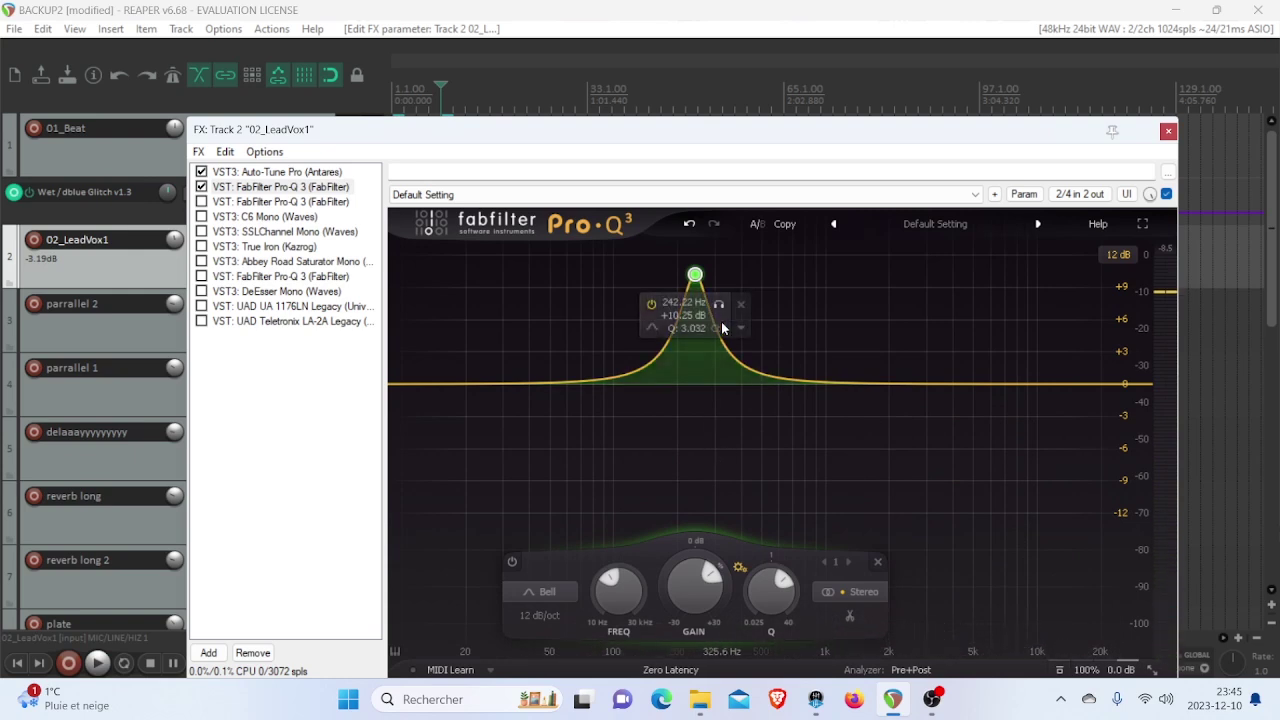
drag(698, 598, 704, 649)
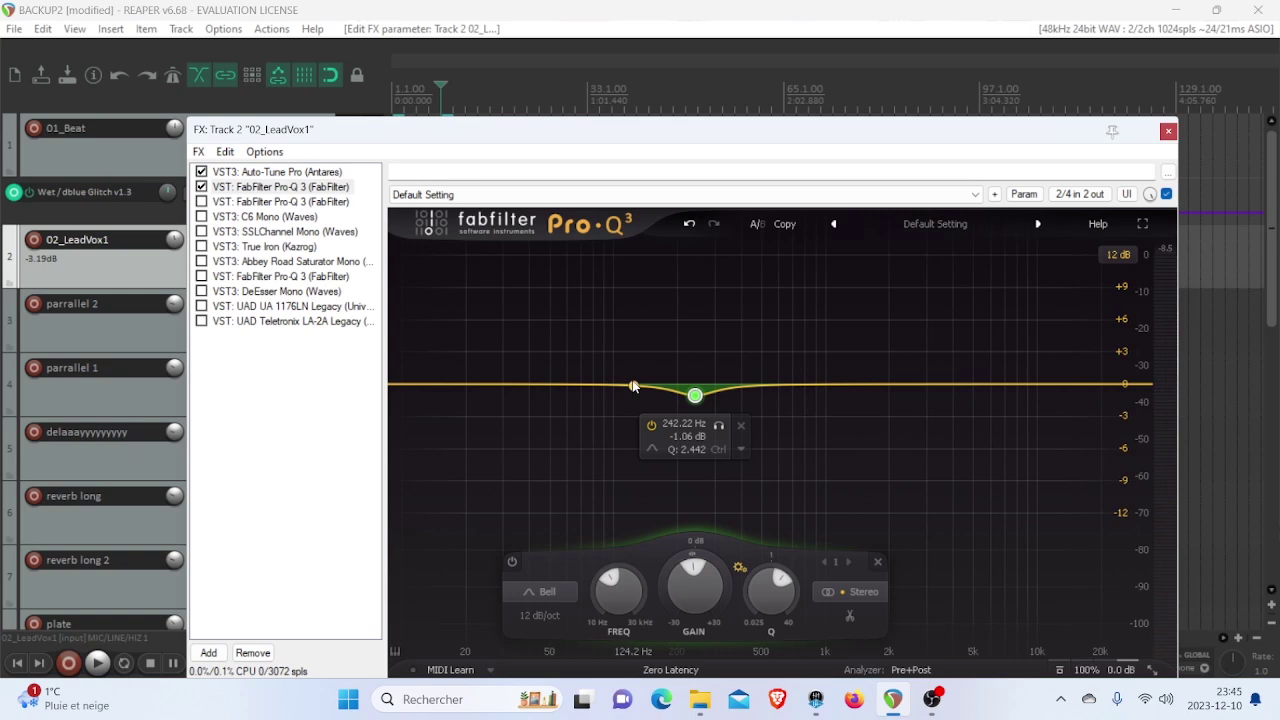
click(740, 425)
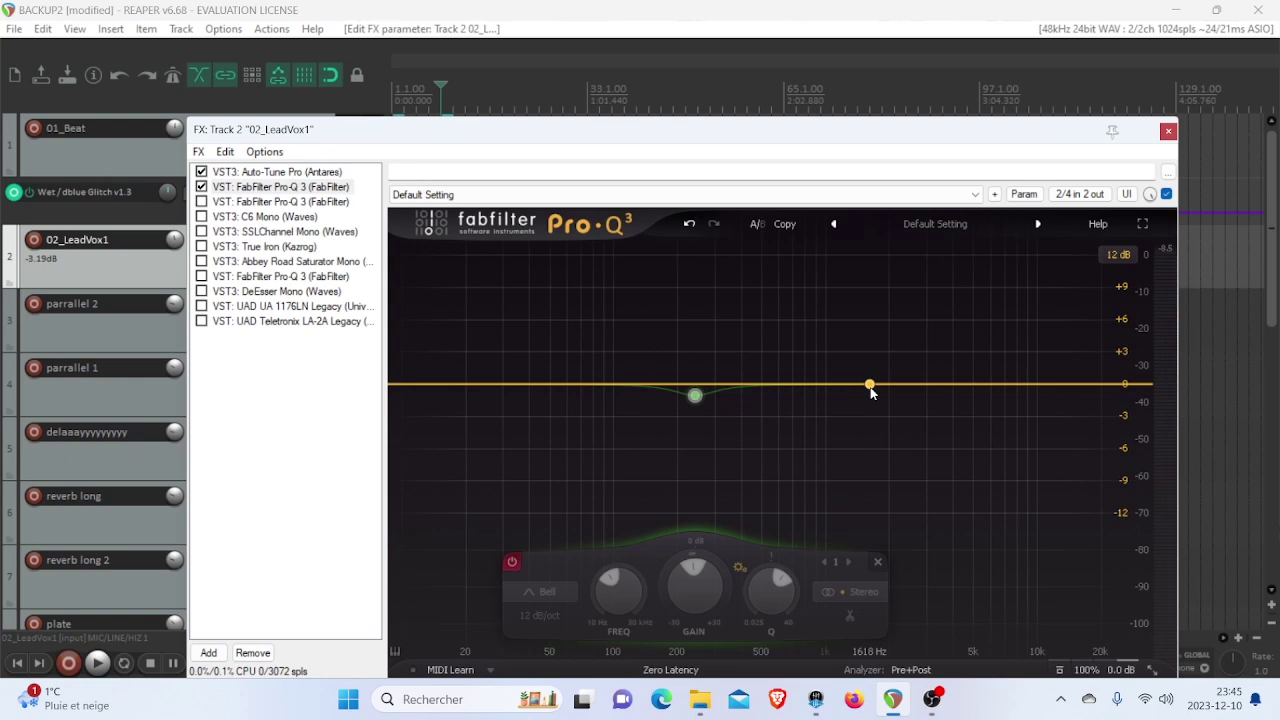
mouse_move(1105, 595)
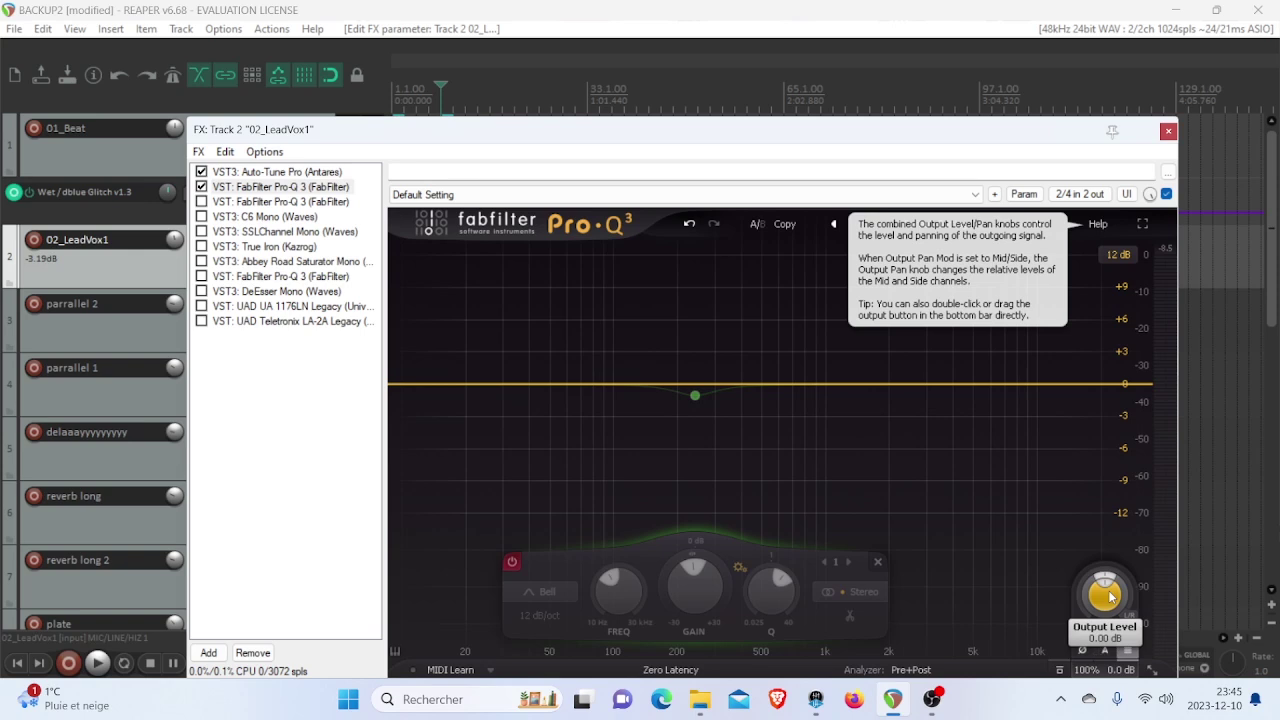
mouse_move(725, 405)
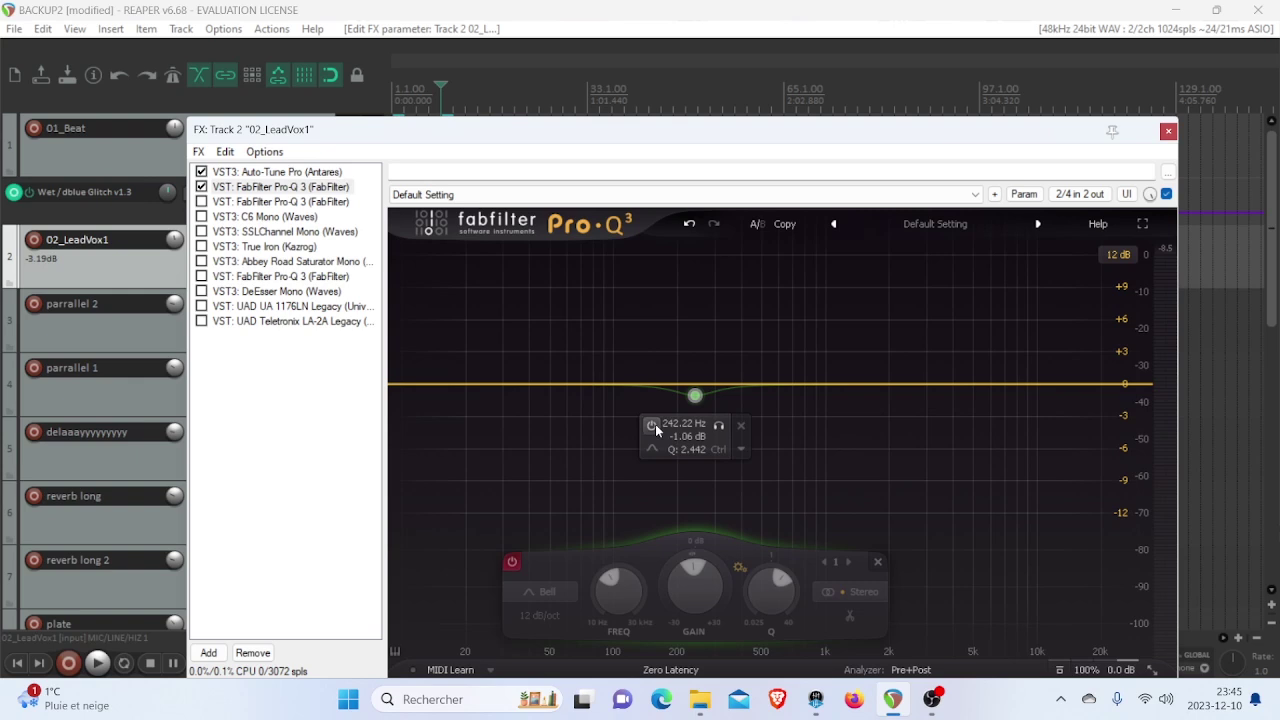
Delete the bell band and remove the empty Pro-Q 3 from the lead vocal chain.
click(741, 426)
click(238, 188)
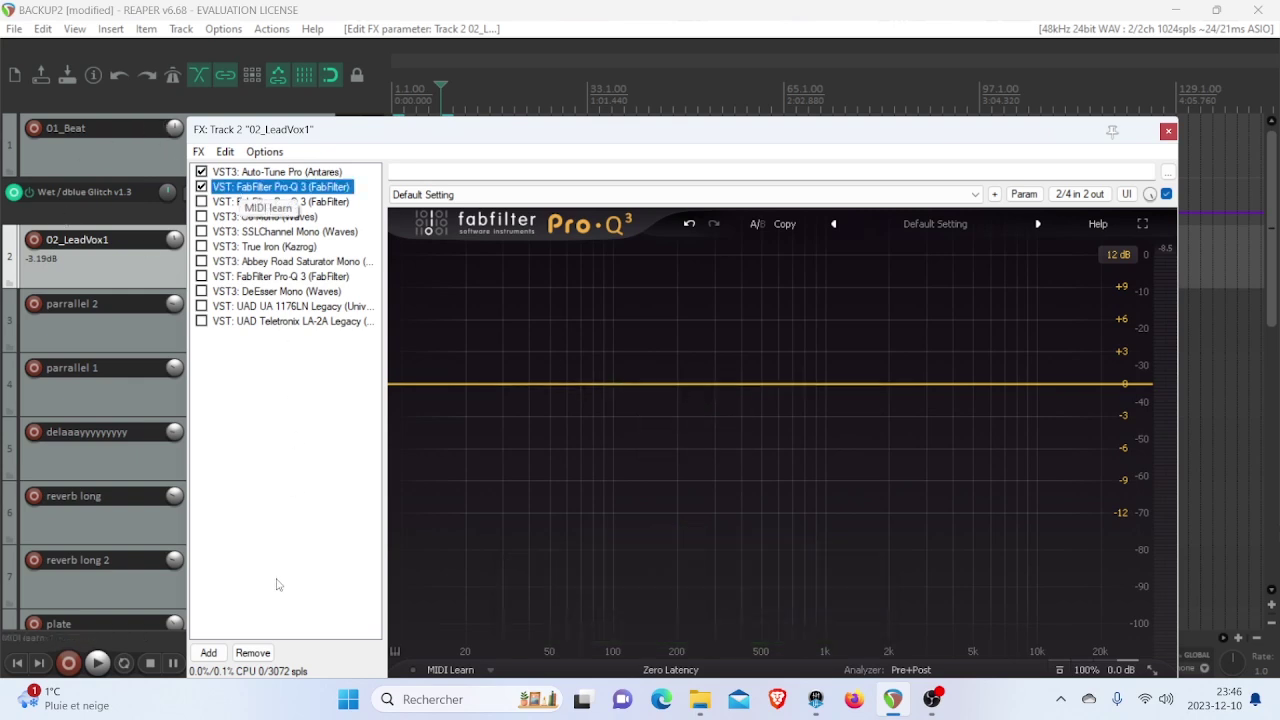
click(253, 652)
click(201, 187)
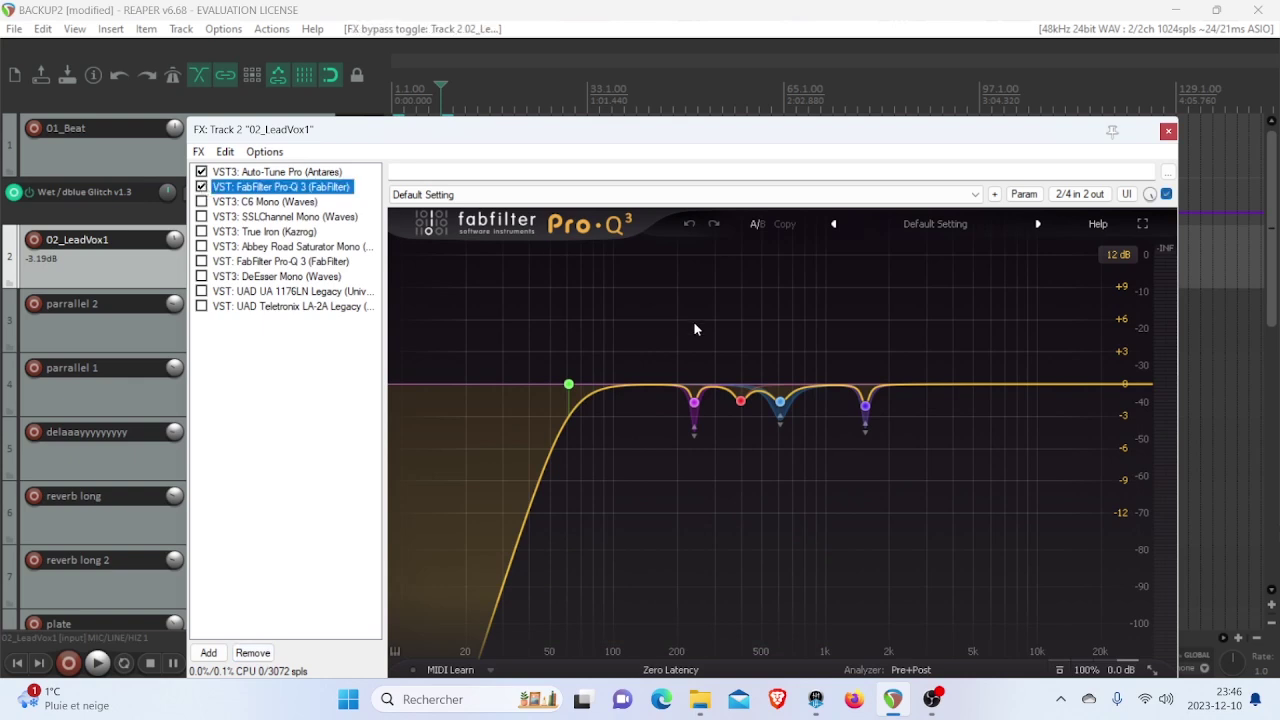
Bypass-compare the remaining Pro-Q 3 during playback, leave it on, and enable C6 Mono.
mouse_move(696, 405)
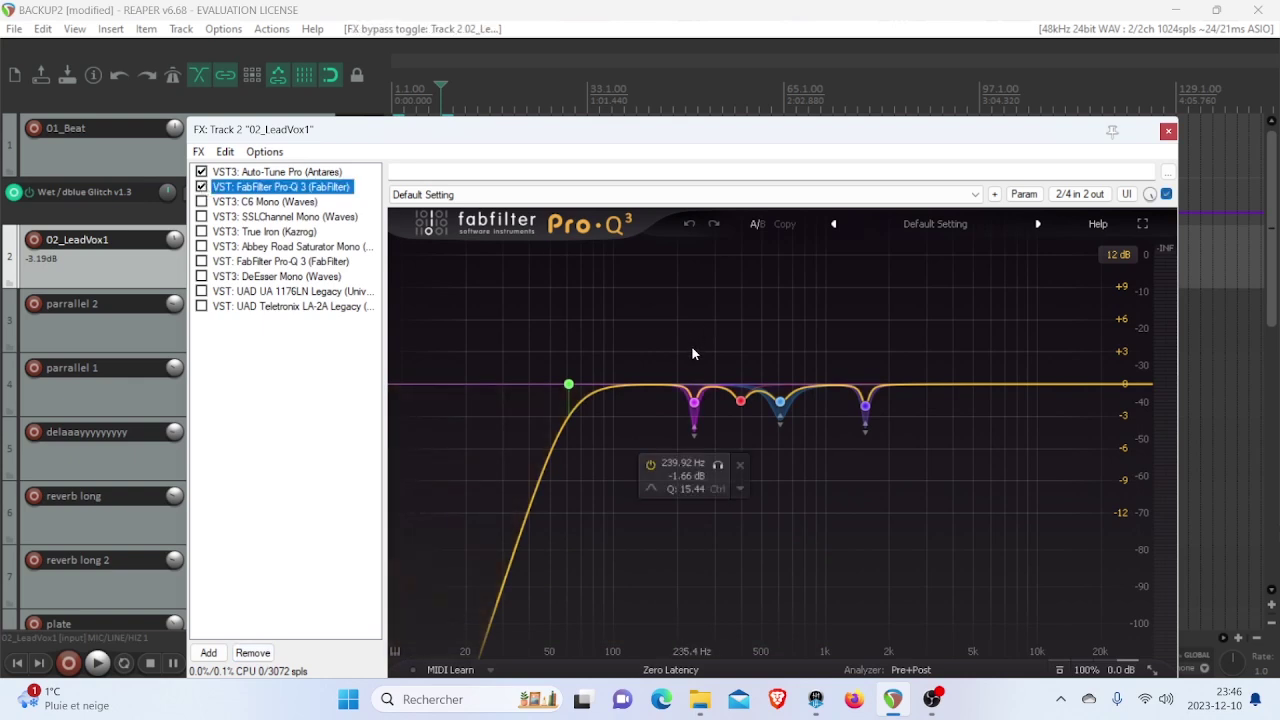
click(696, 407)
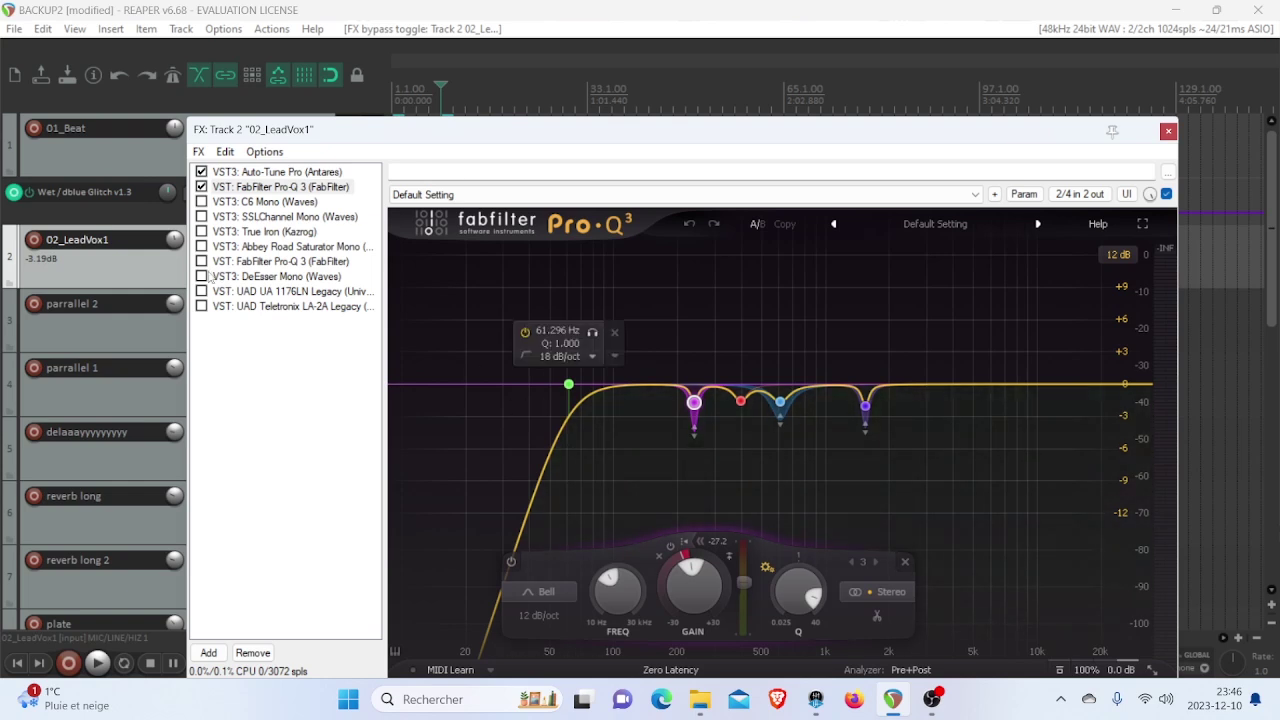
click(201, 187)
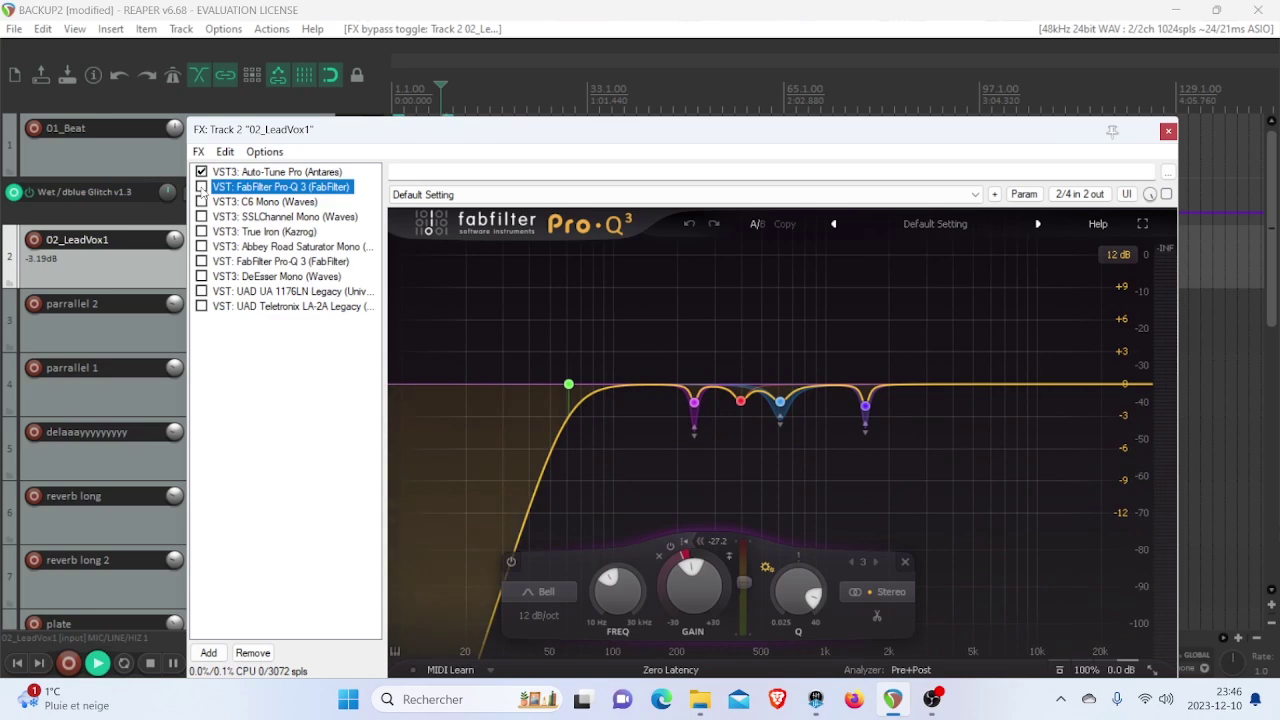
drag(228, 131, 356, 125)
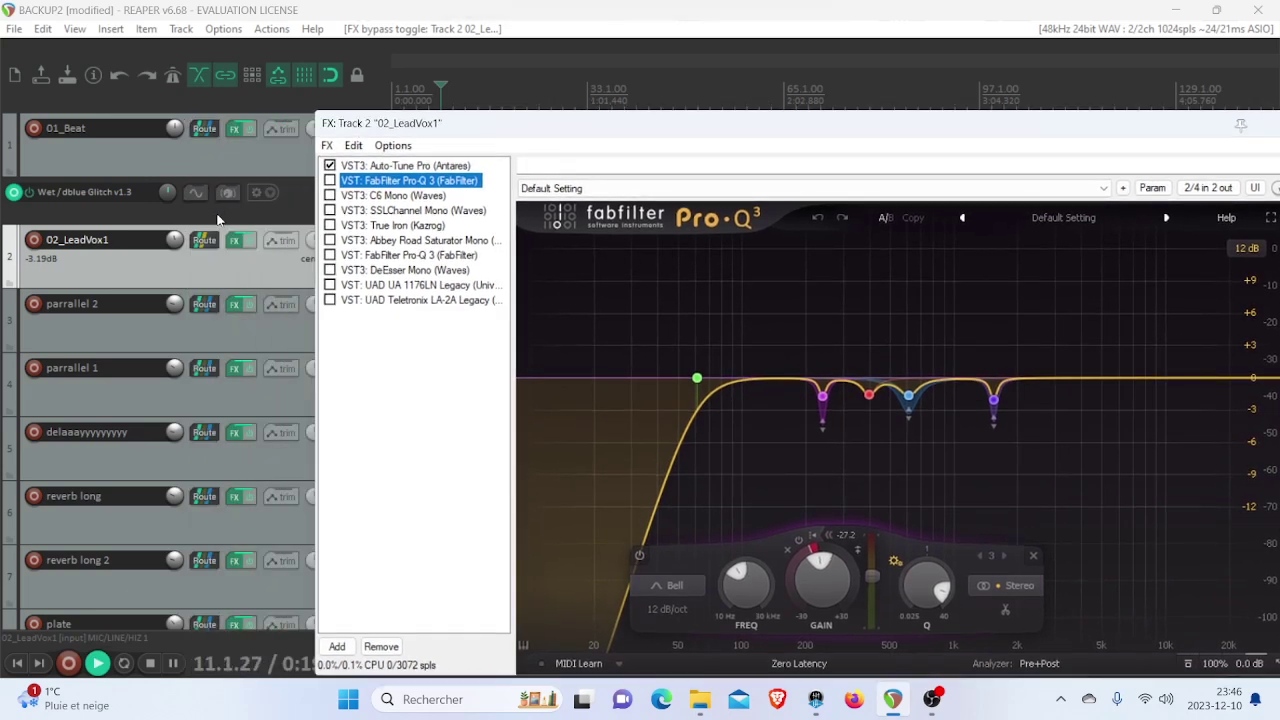
click(330, 180)
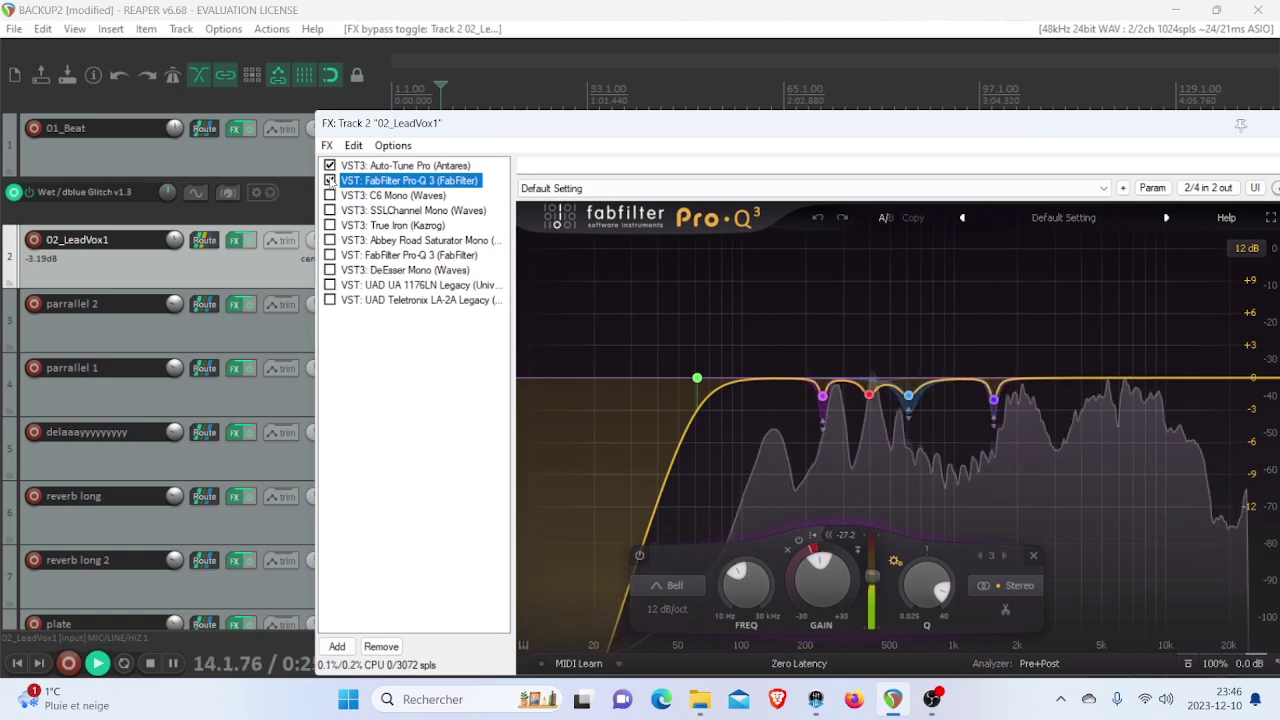
key(space)
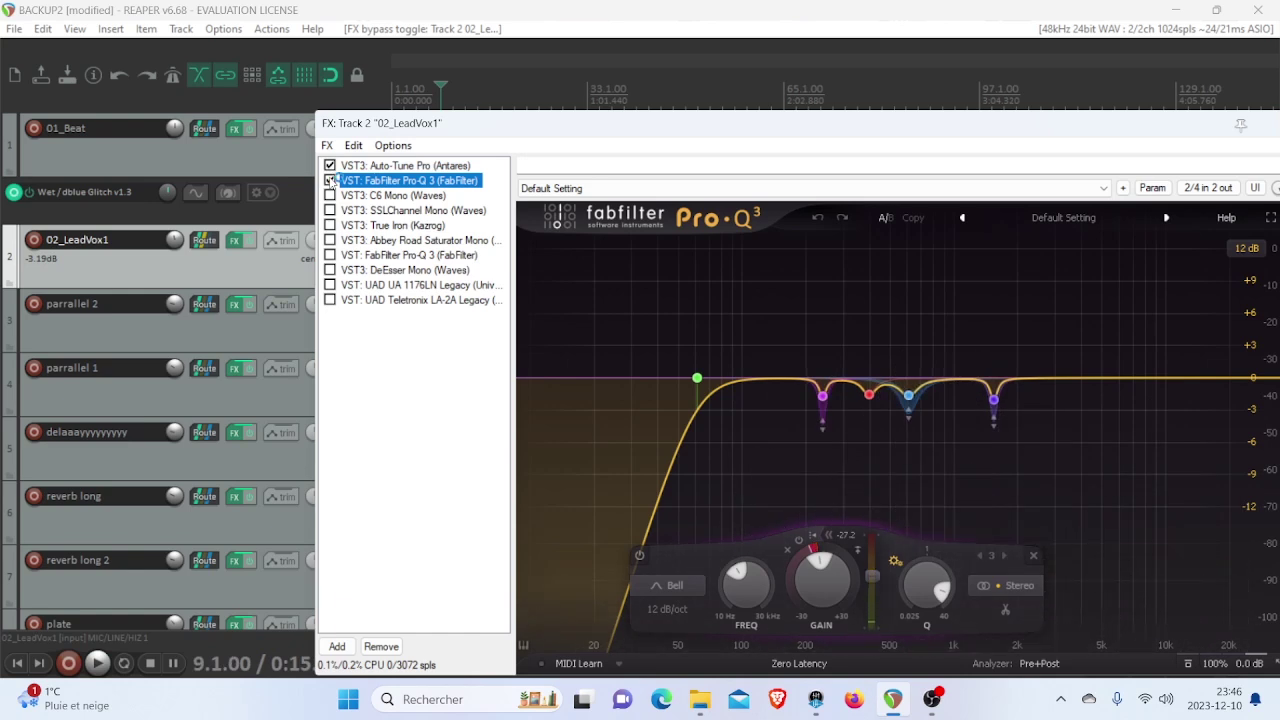
click(331, 180)
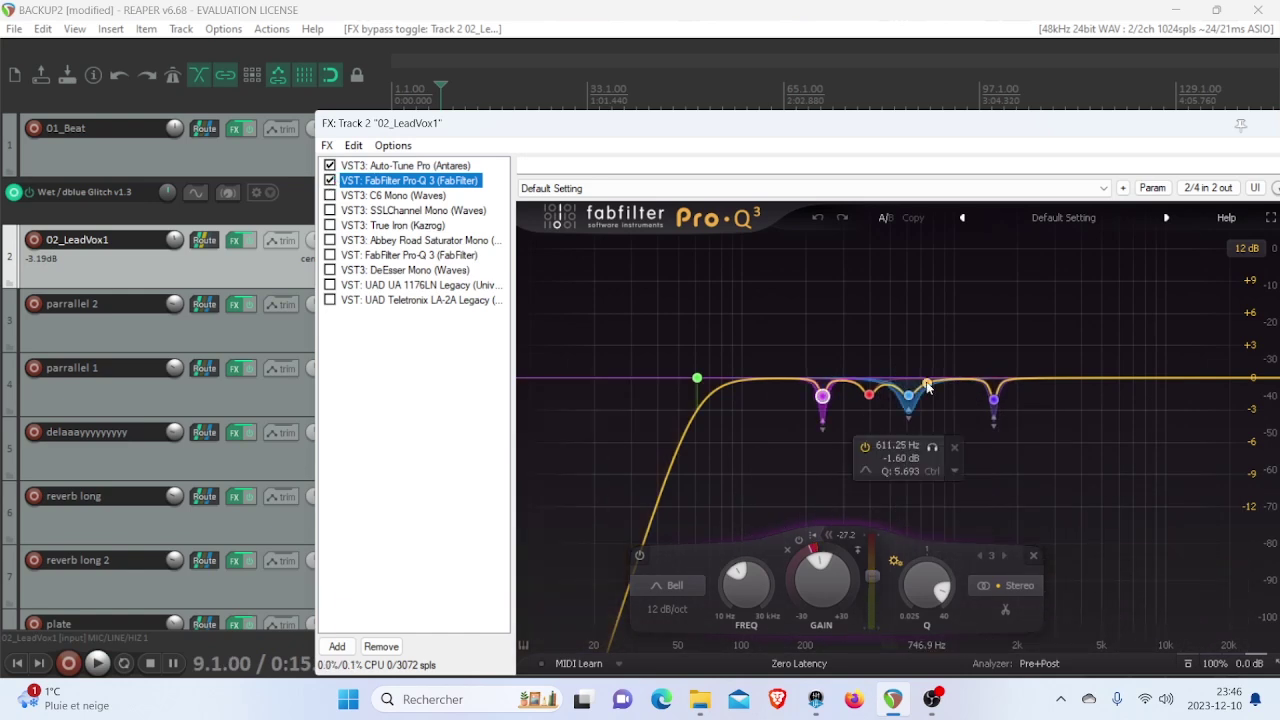
click(331, 195)
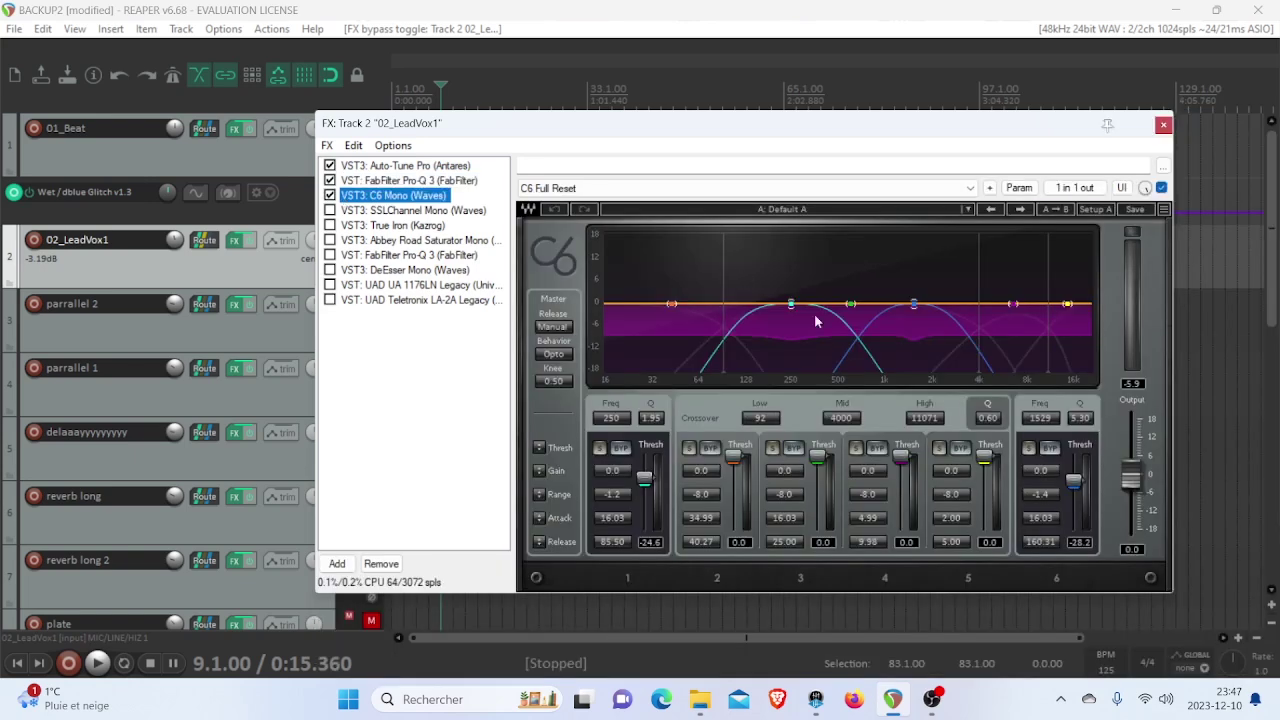
A/B the C6 Mono compressor during playback, leaving it enabled on its Full Reset preset.
drag(733, 124, 638, 123)
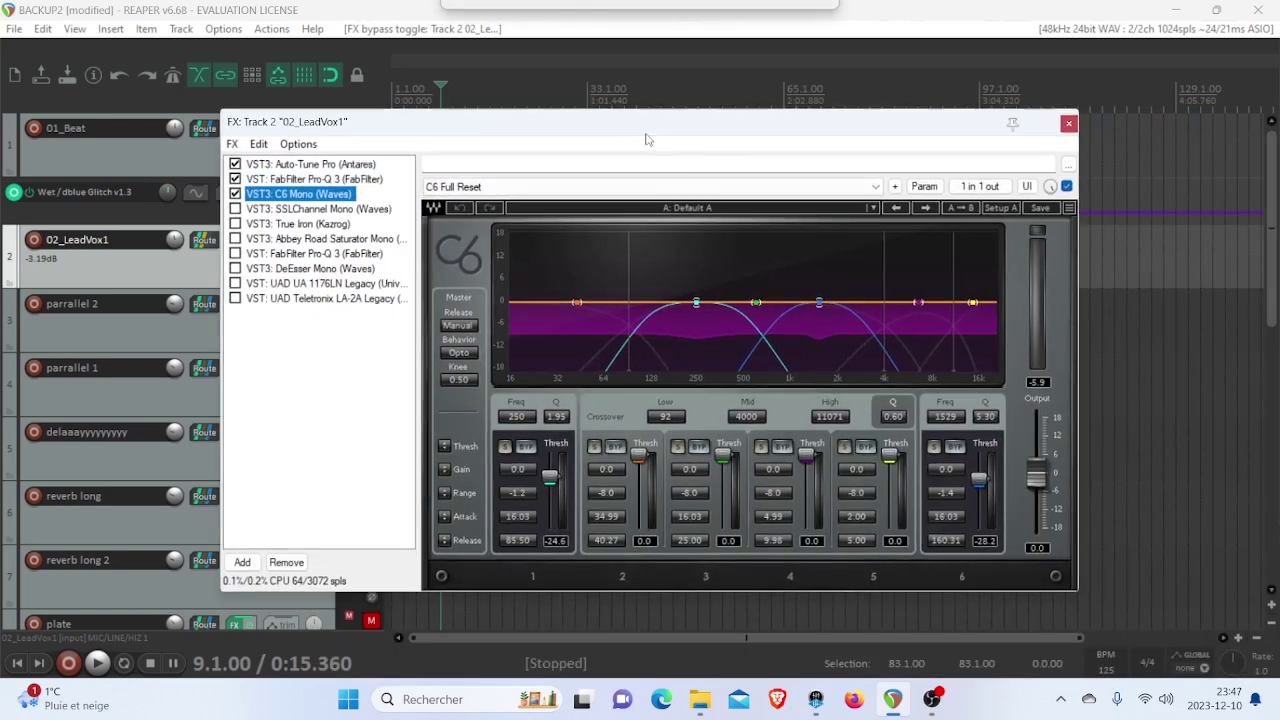
click(699, 306)
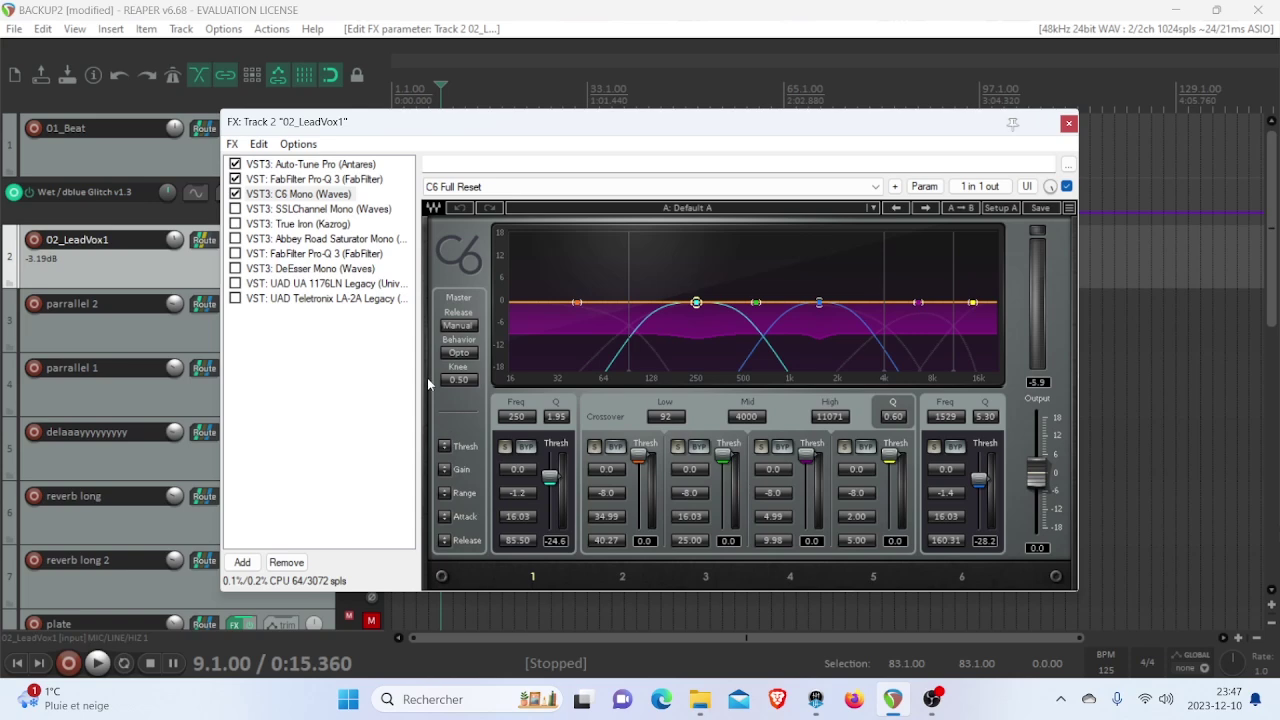
click(235, 193)
key(space)
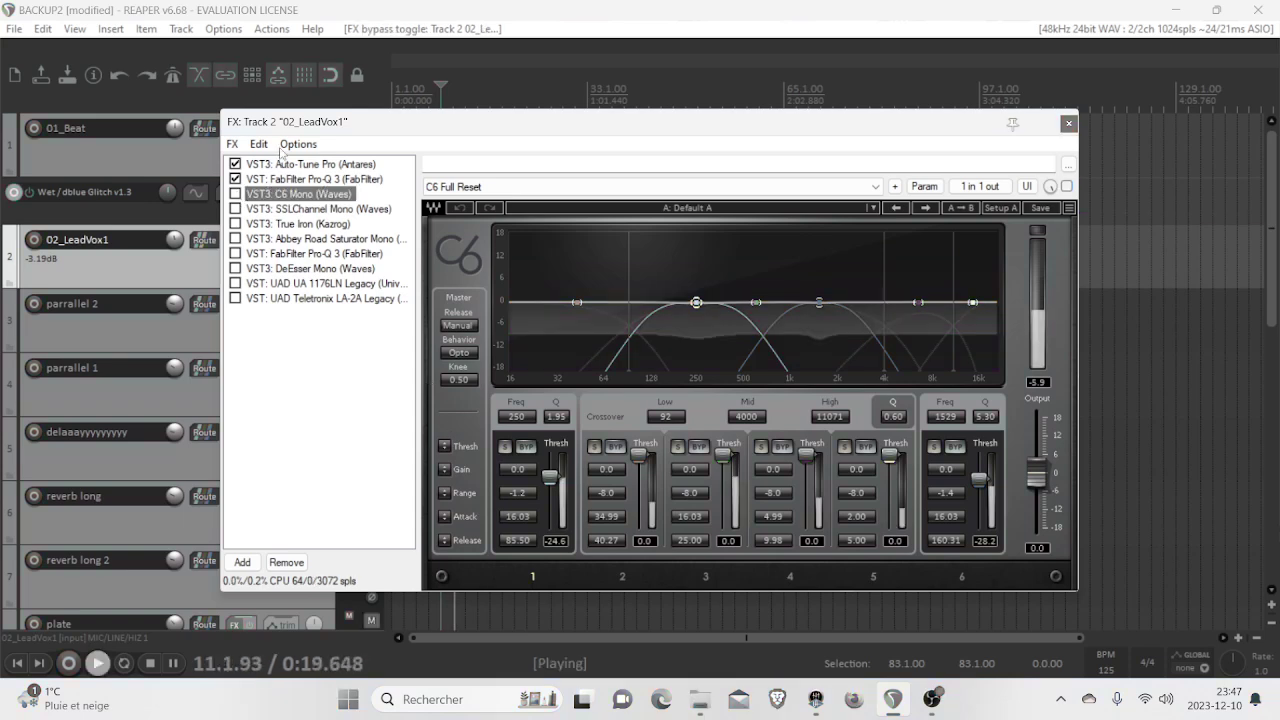
drag(281, 121, 483, 151)
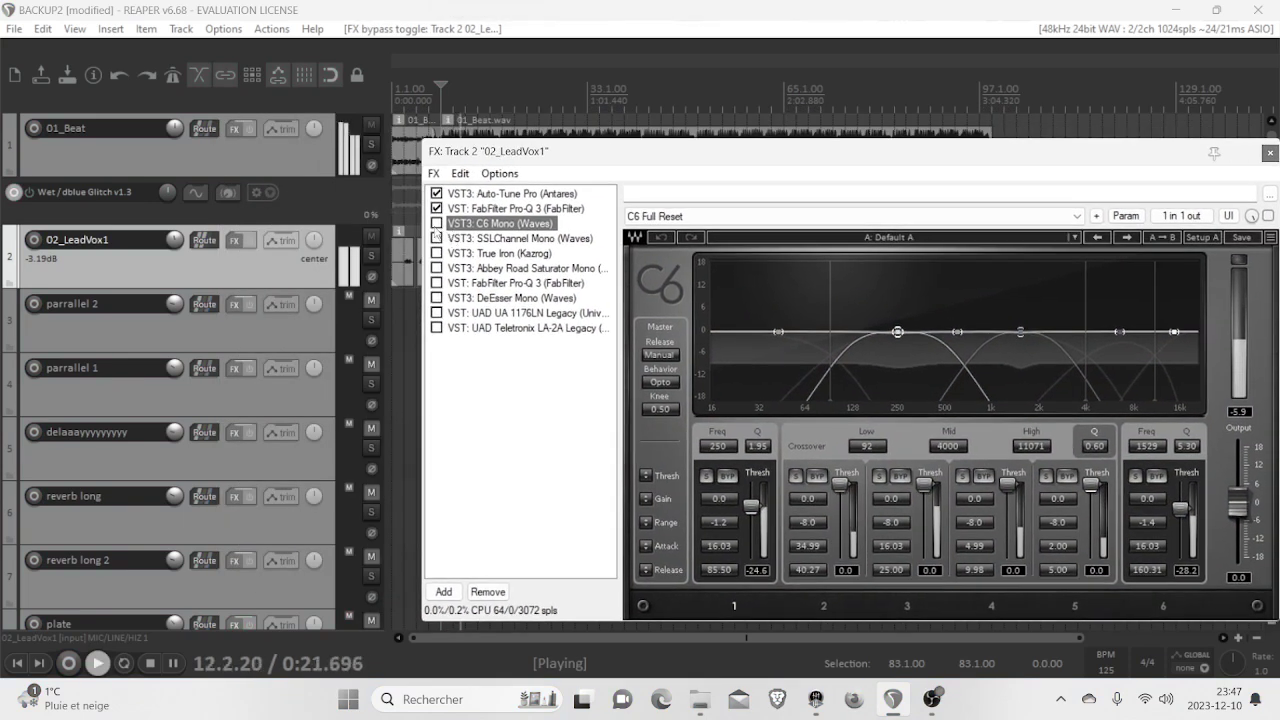
click(436, 223)
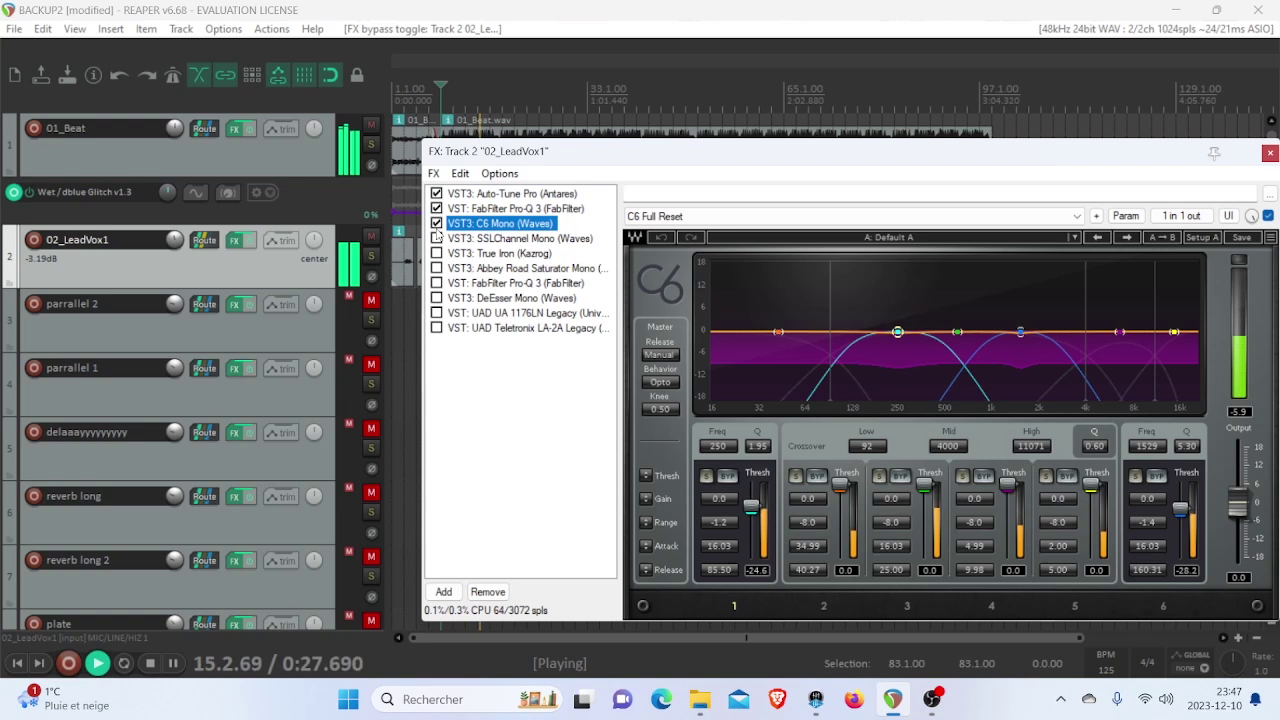
key(space)
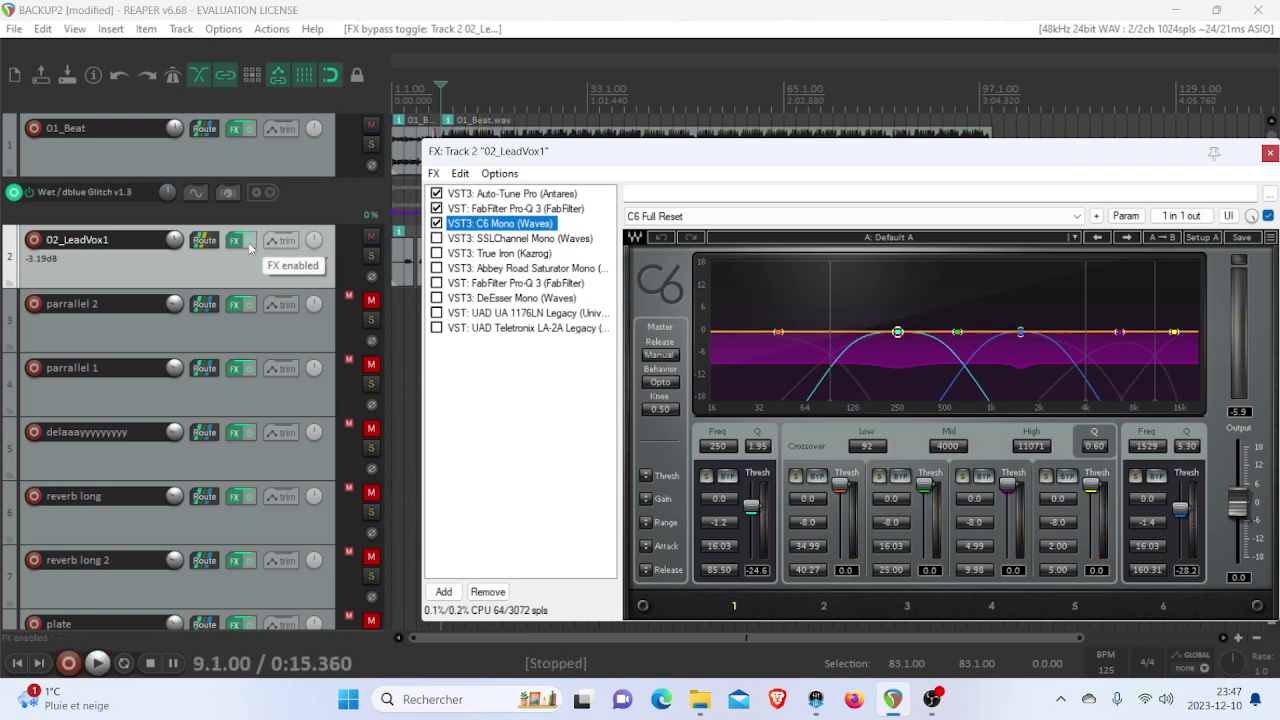
A/B the lead vocal's whole FX chain, set its volume to -1.70 dB, and show SSLChannel Mono.
click(248, 243)
key(space)
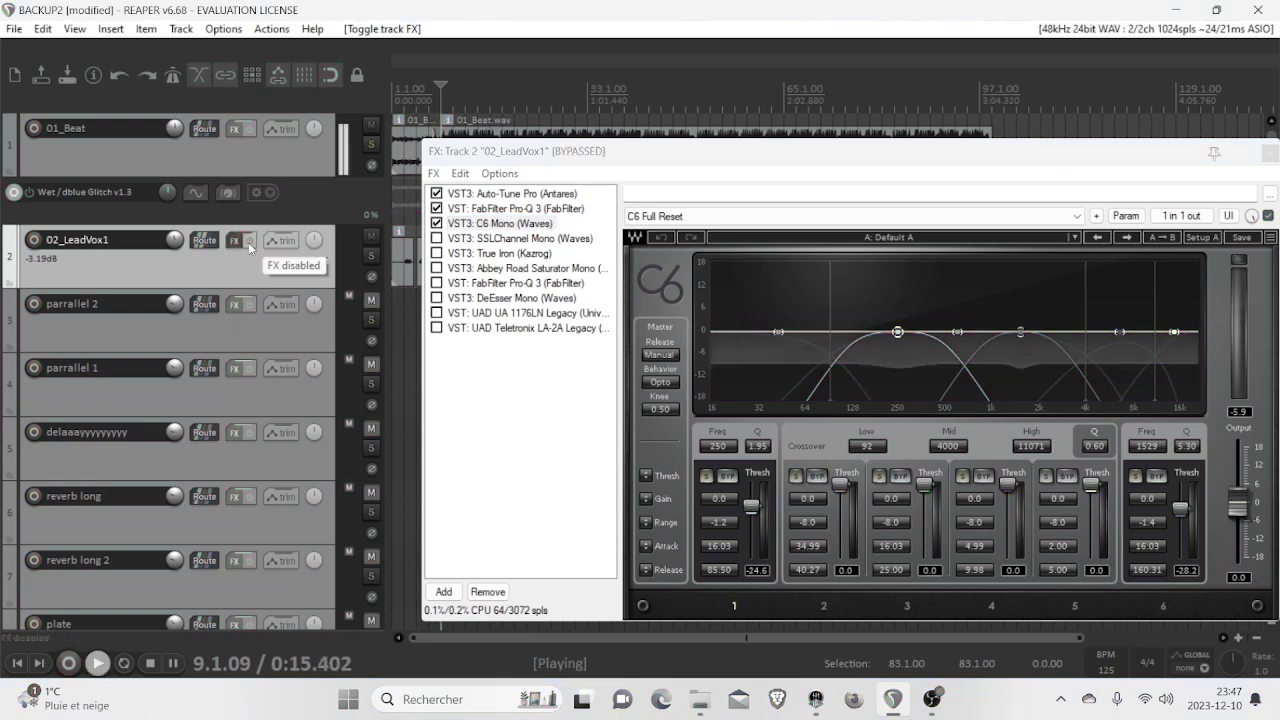
double_click(175, 240)
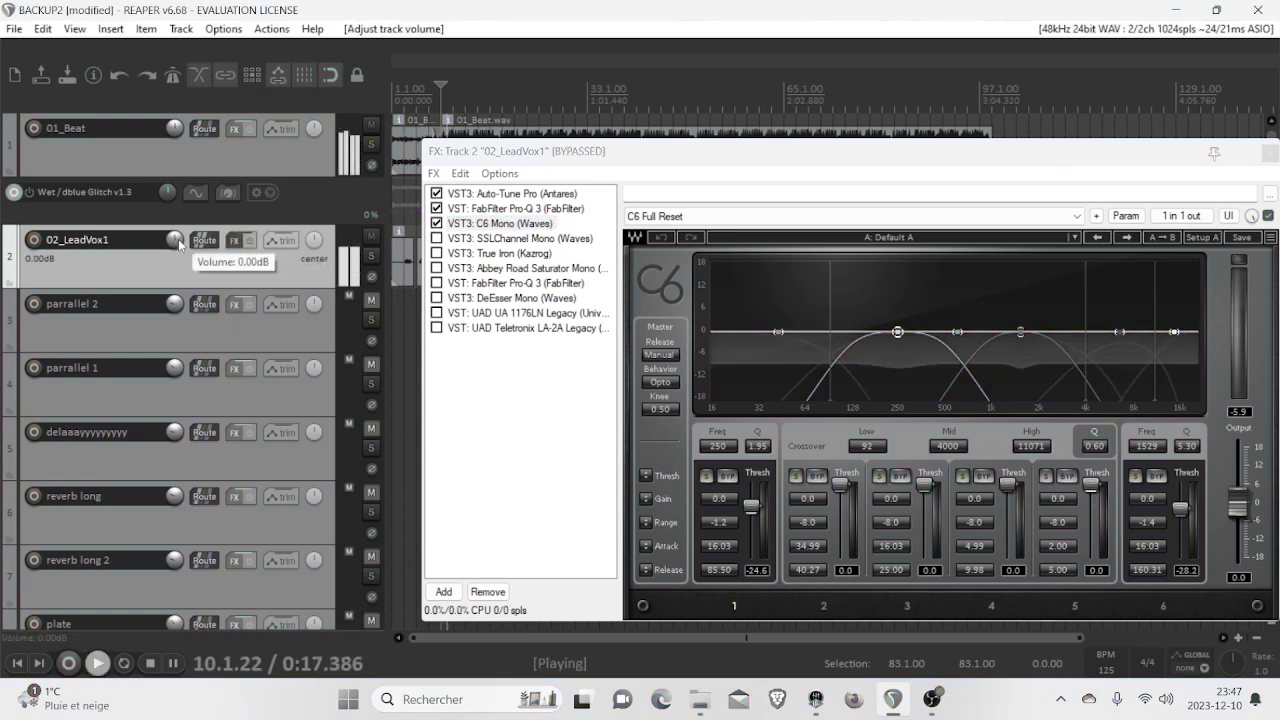
click(249, 242)
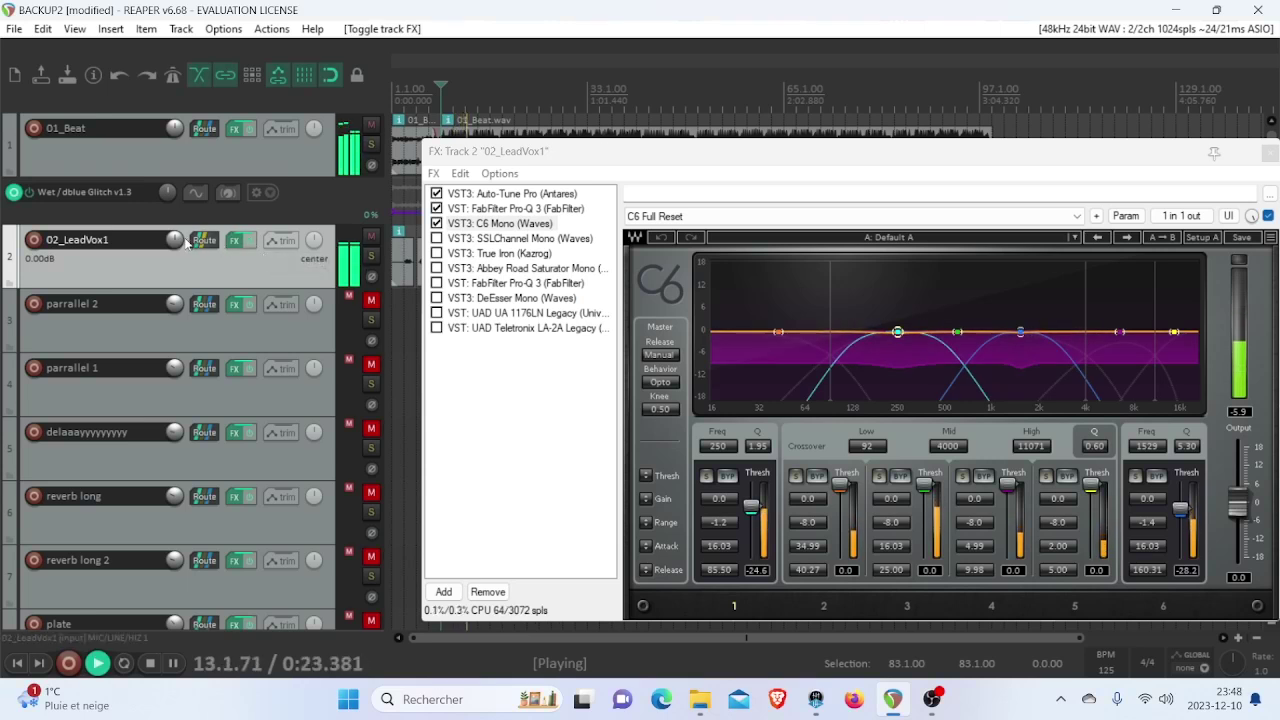
key(space)
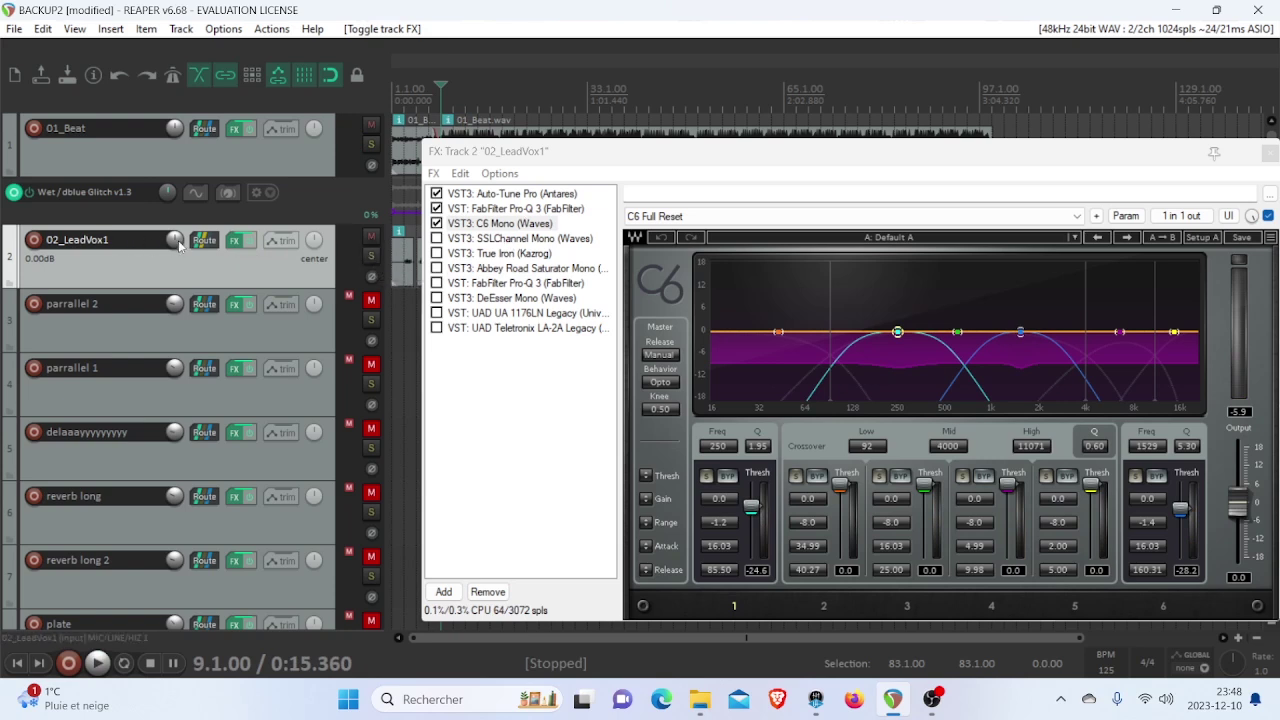
drag(176, 241, 176, 250)
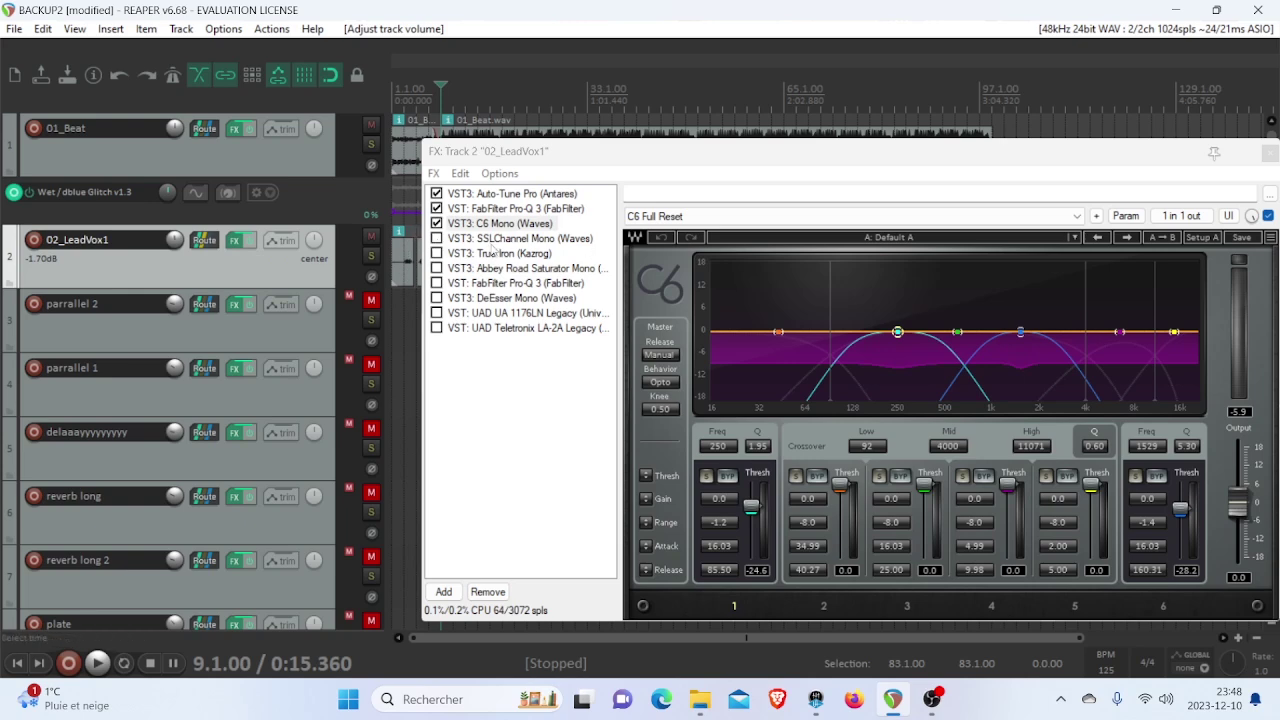
click(500, 239)
Enable SSLChannel Mono and True Iron, reset lead vocal volume to 0.00 dB, and show Abbey Road Saturator Mono.
click(437, 101)
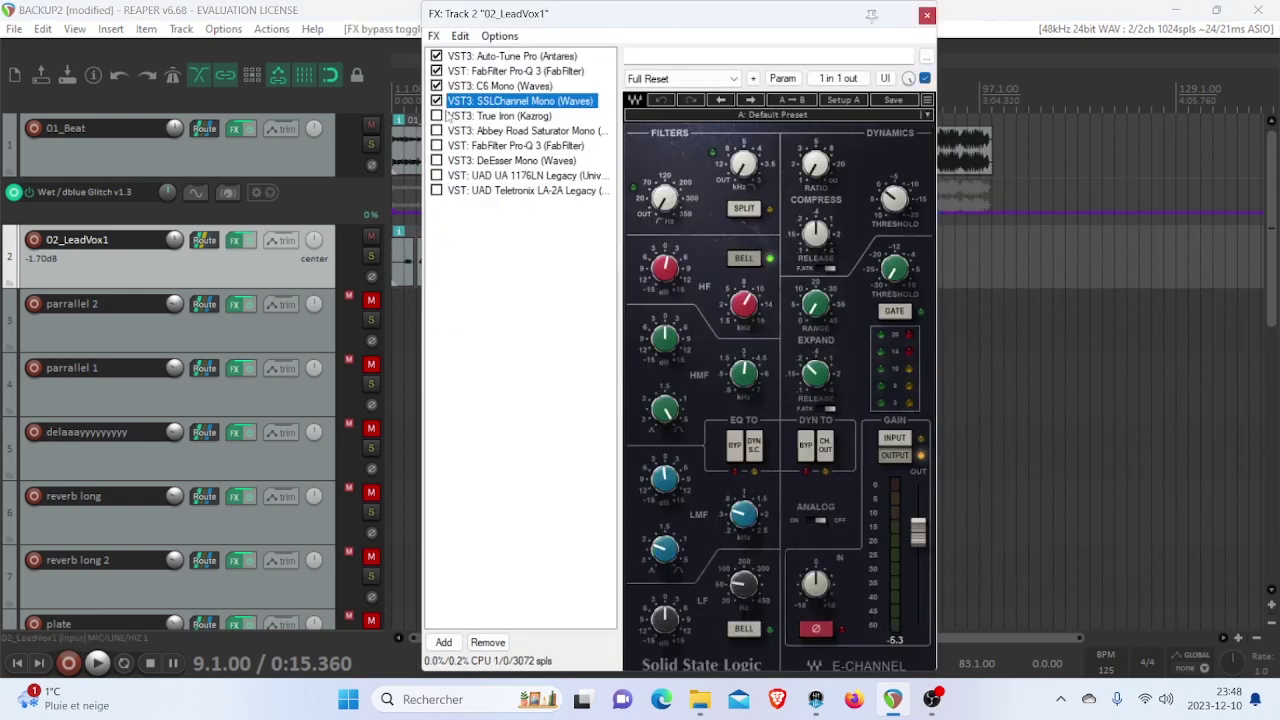
click(452, 116)
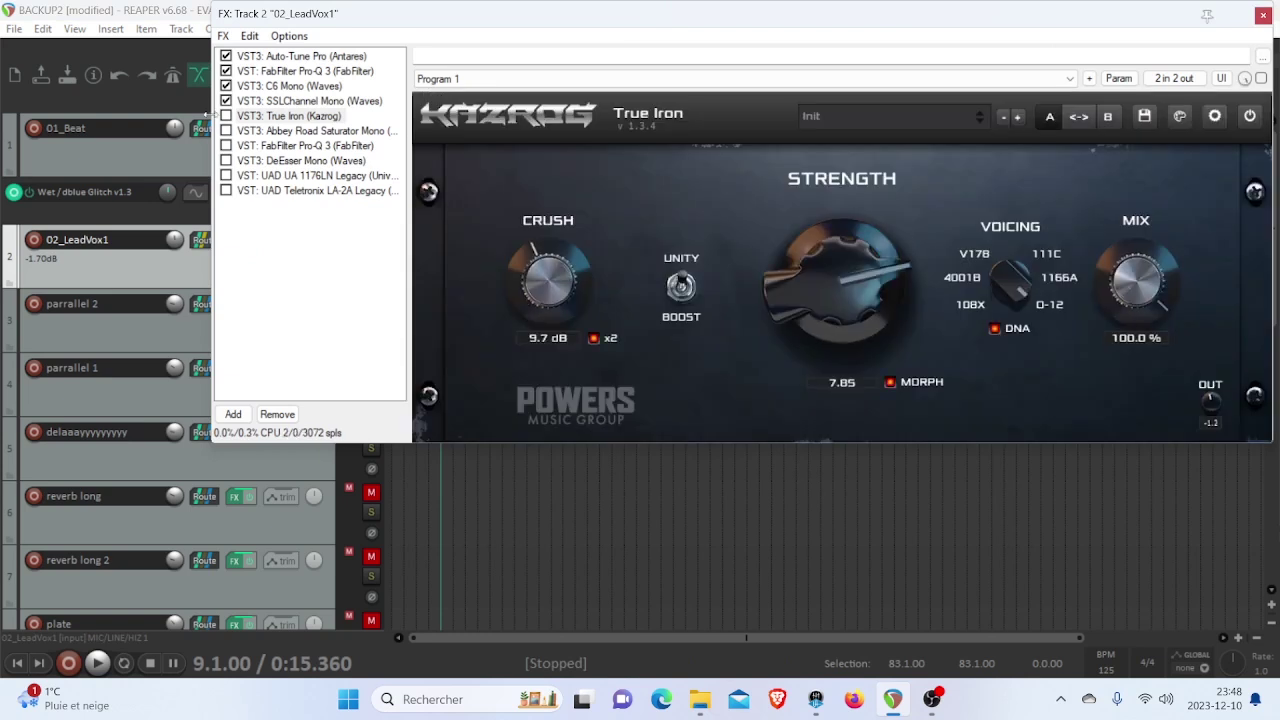
click(232, 116)
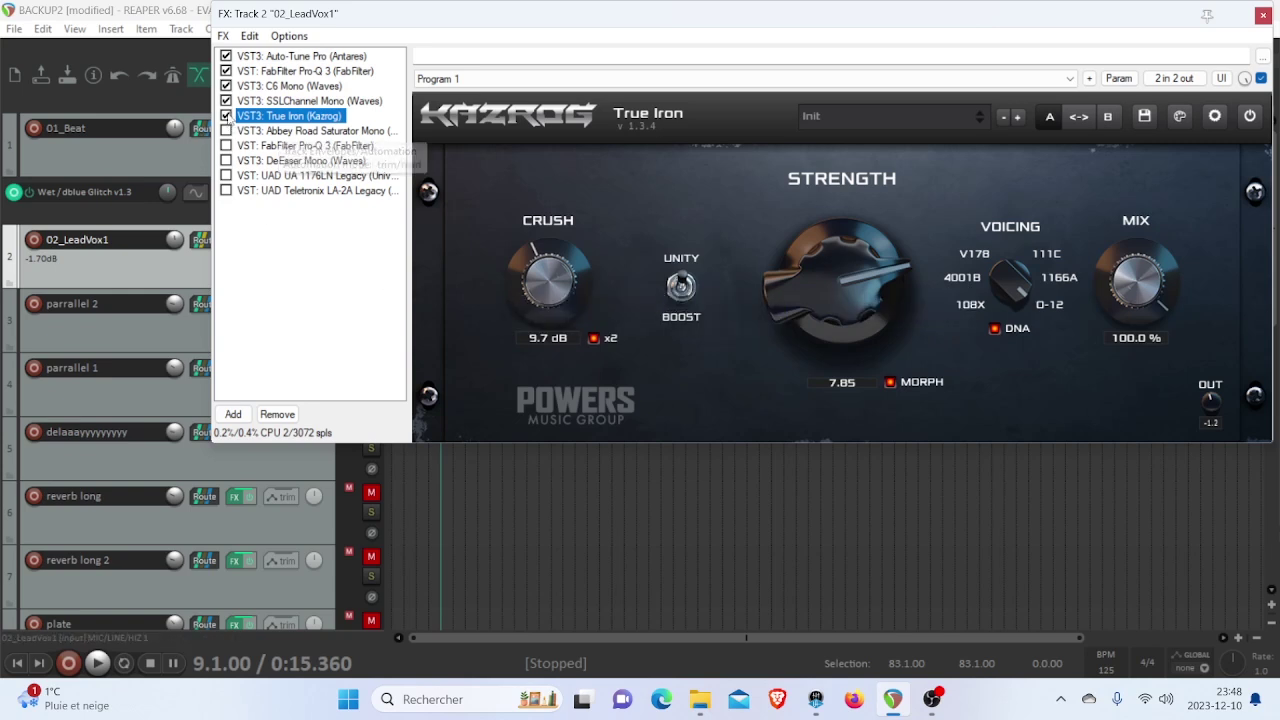
key(space)
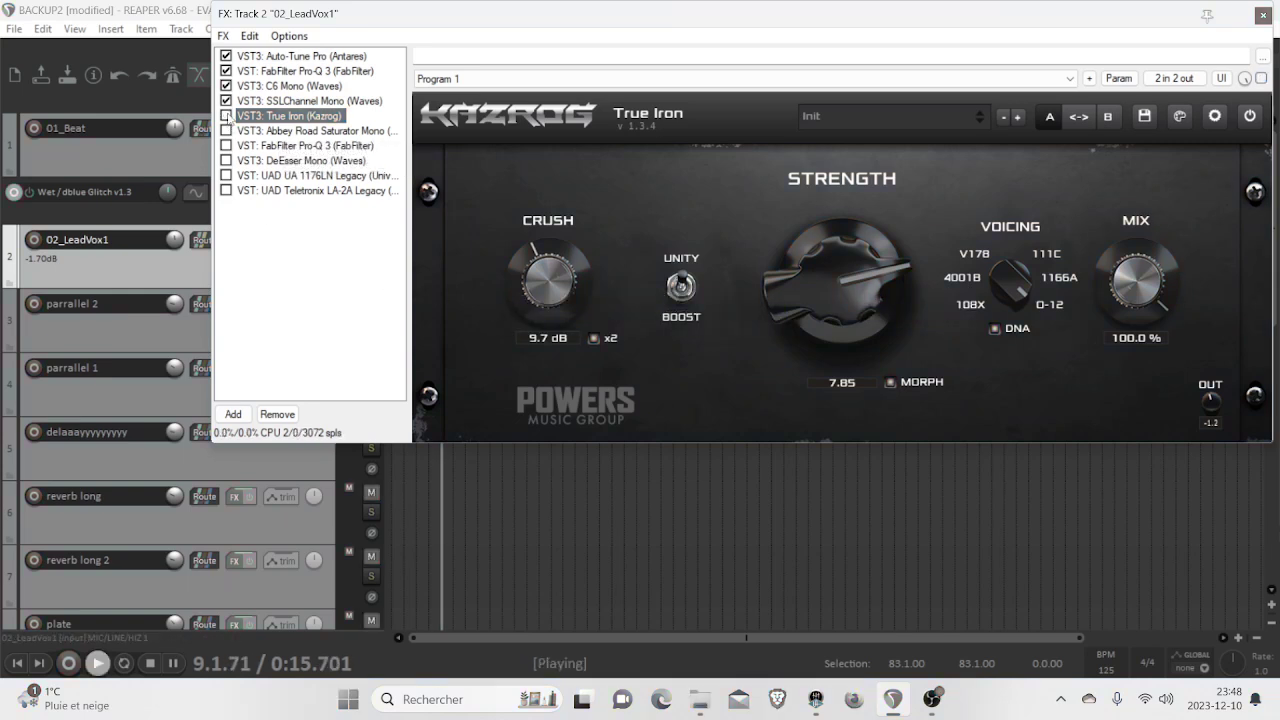
double_click(175, 240)
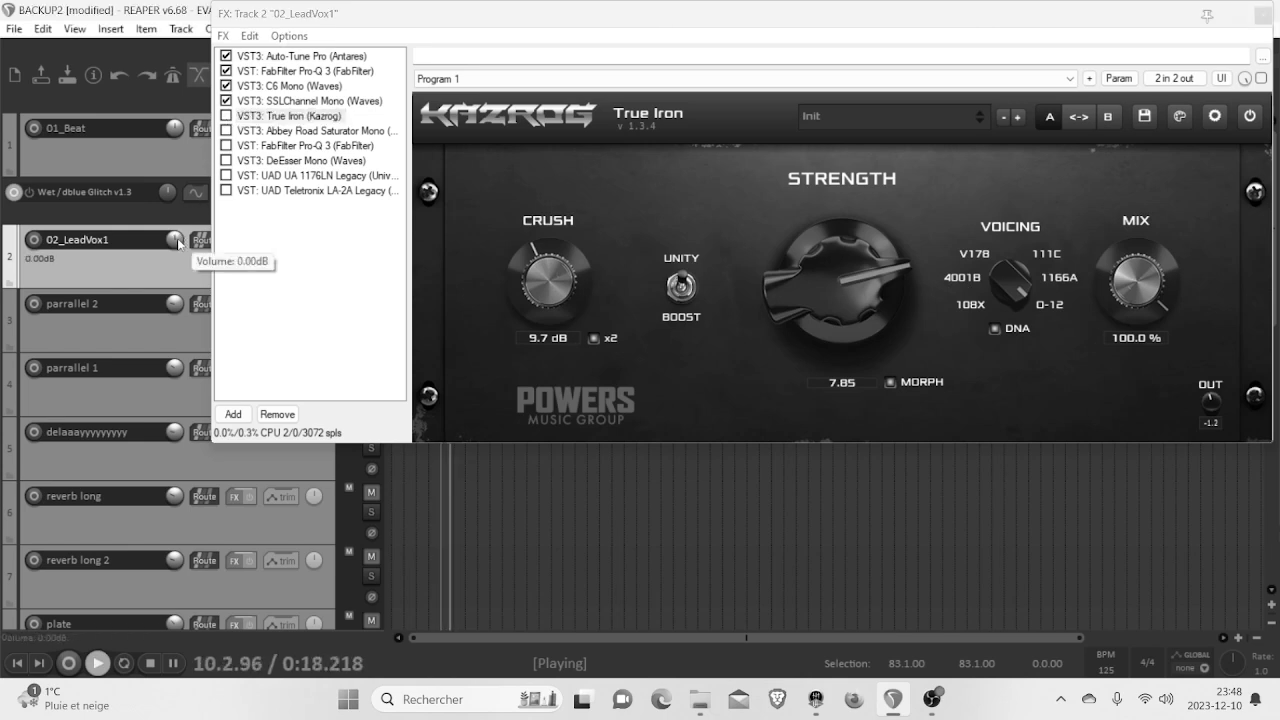
click(226, 116)
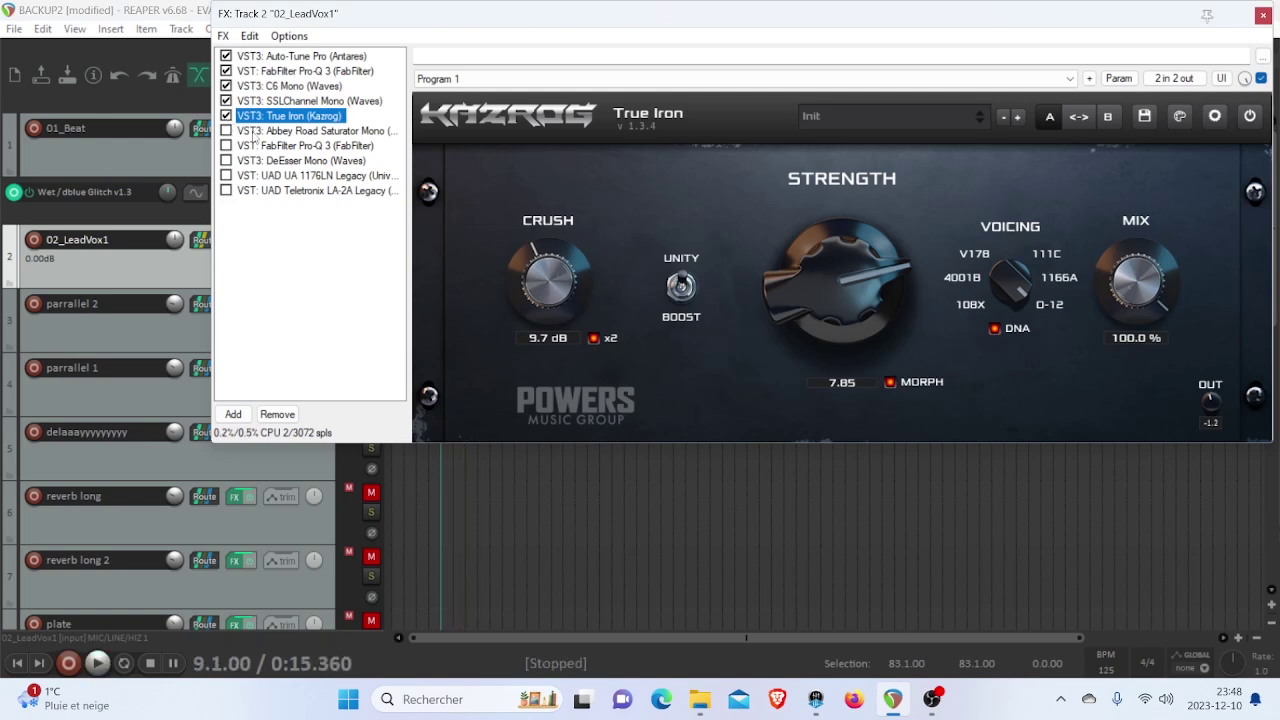
click(242, 133)
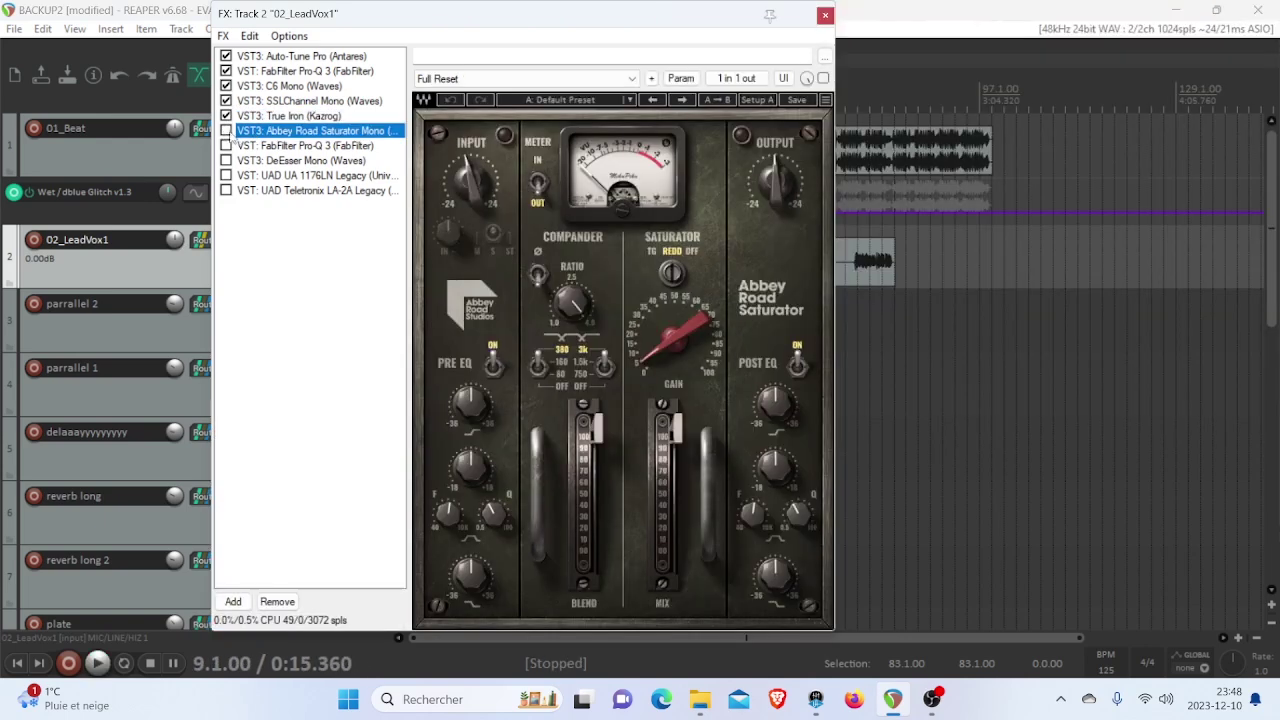
Enable Abbey Road Saturator, Pro-Q 3, DeEsser, UAD 1176LN and LA-2A in the lead vocal chain.
click(226, 145)
click(226, 160)
click(226, 175)
click(228, 192)
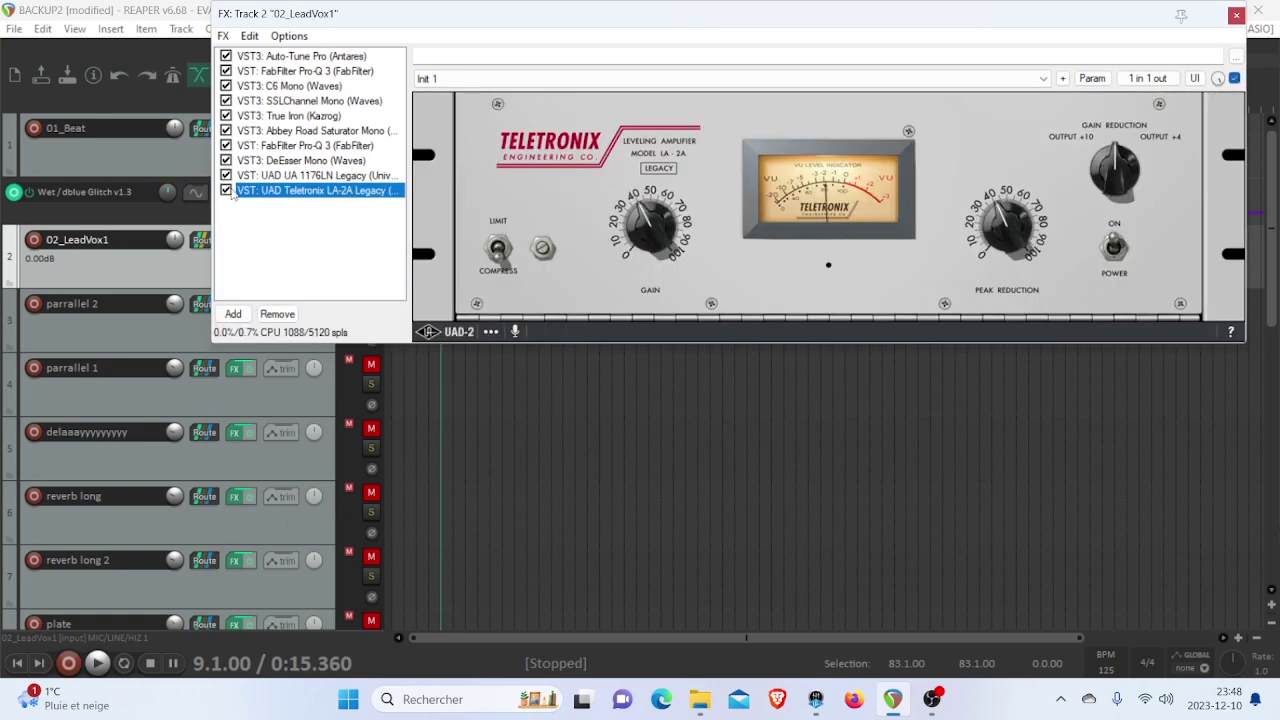
drag(352, 24, 270, 349)
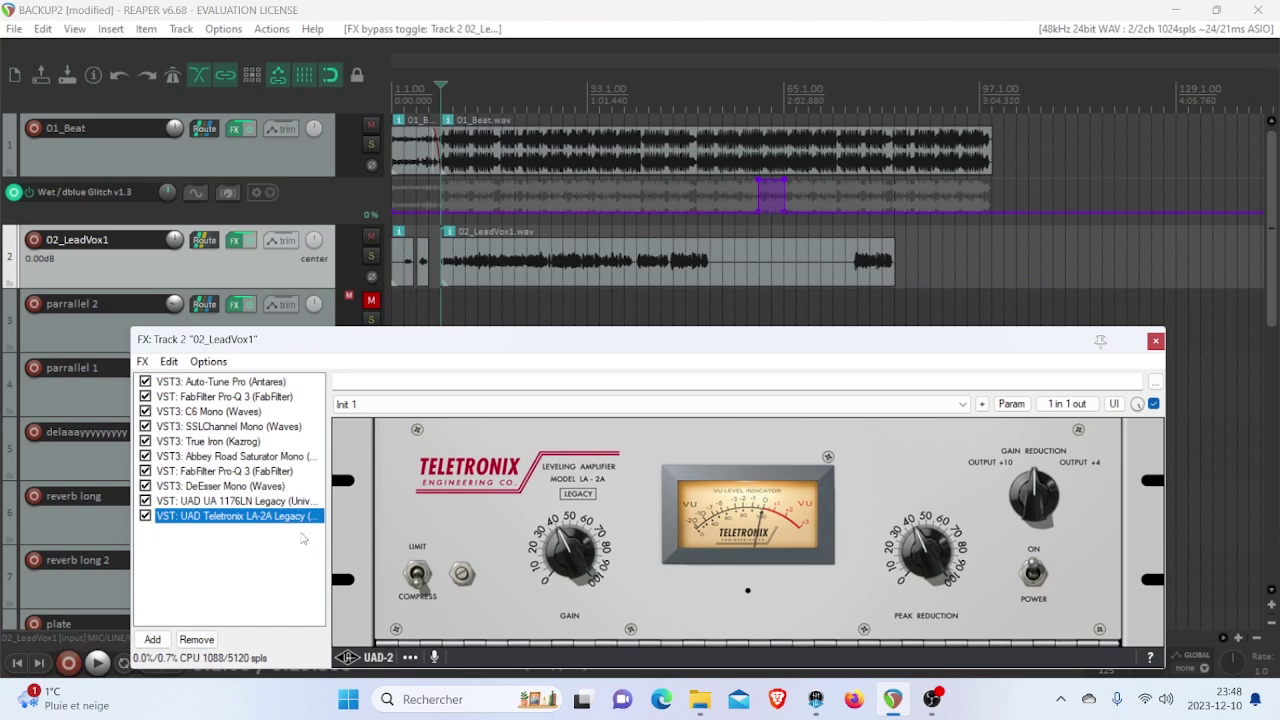
drag(270, 358, 267, 268)
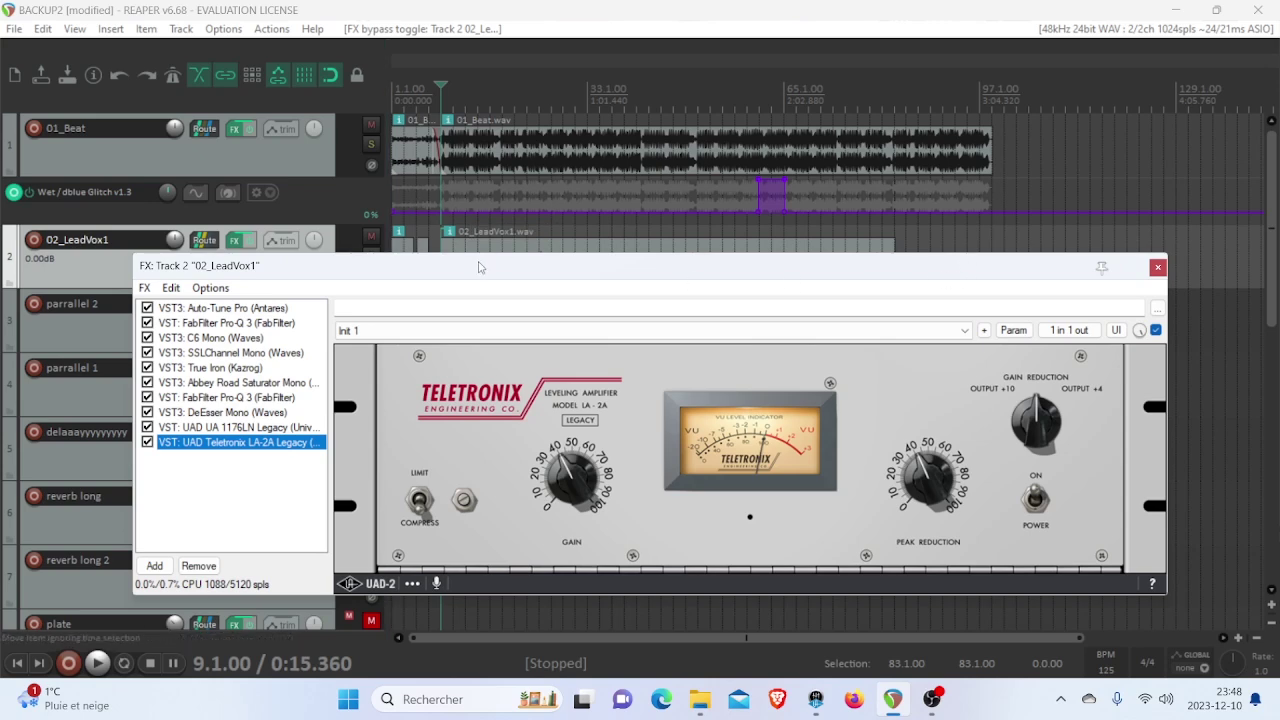
drag(483, 267, 518, 263)
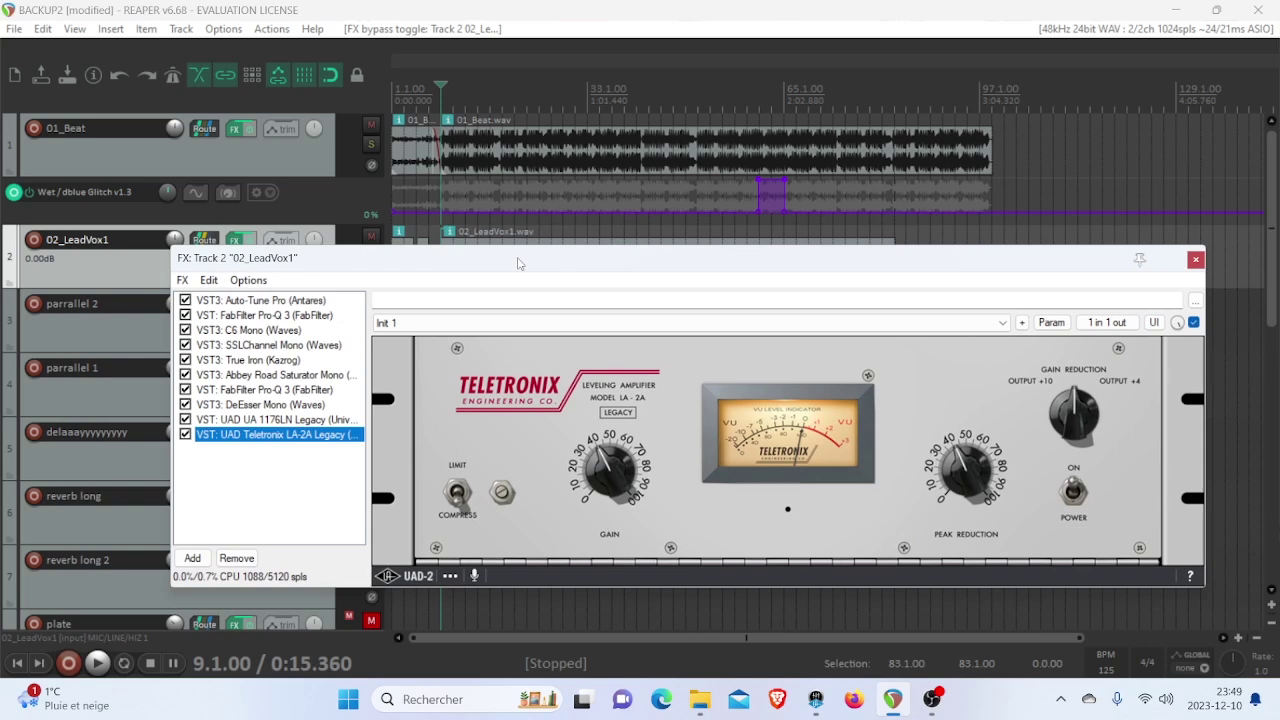
drag(520, 265, 1158, 214)
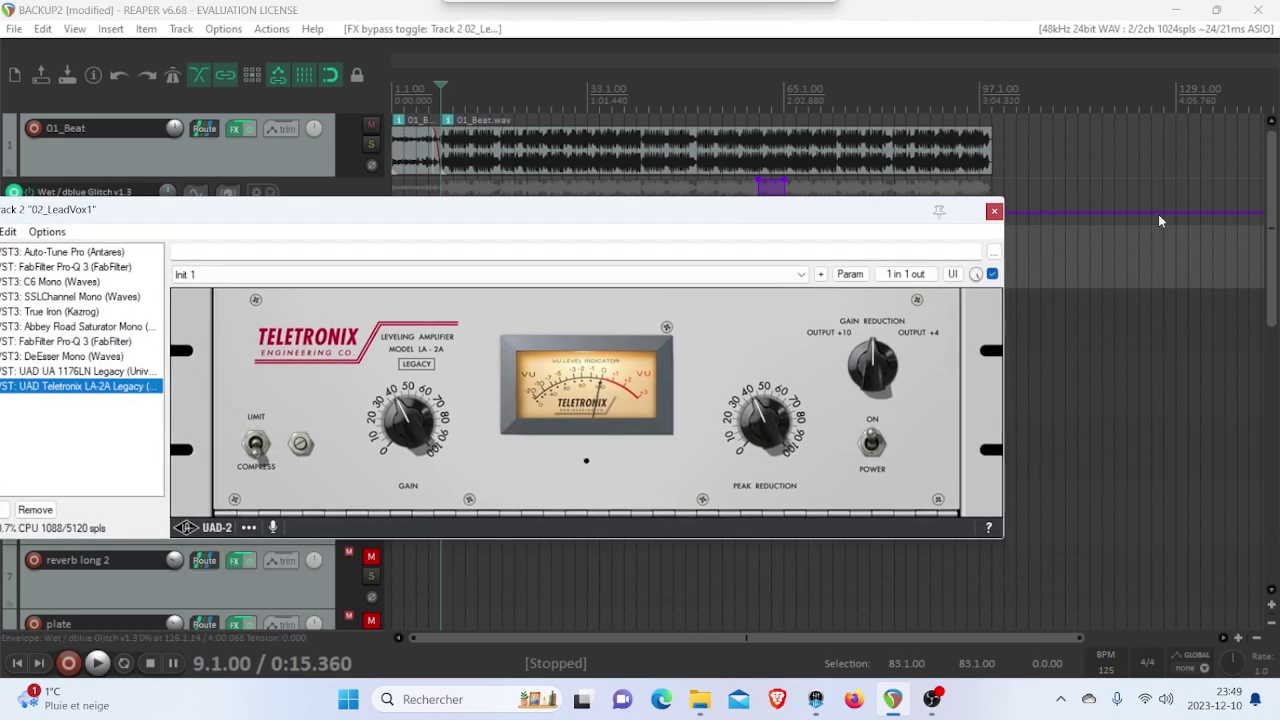
Close the lead vocal FX window and unmute parrallel 2, leaving parrallel 1 muted.
click(994, 211)
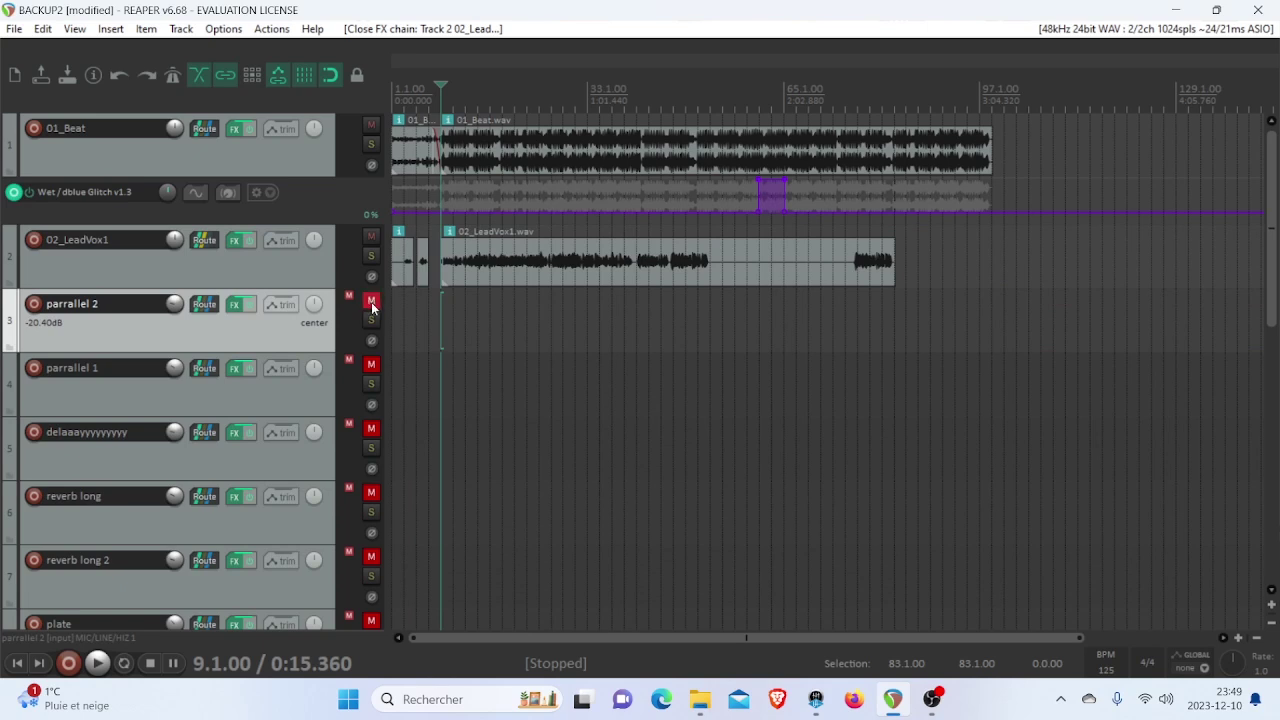
scroll(371, 372, down, 1)
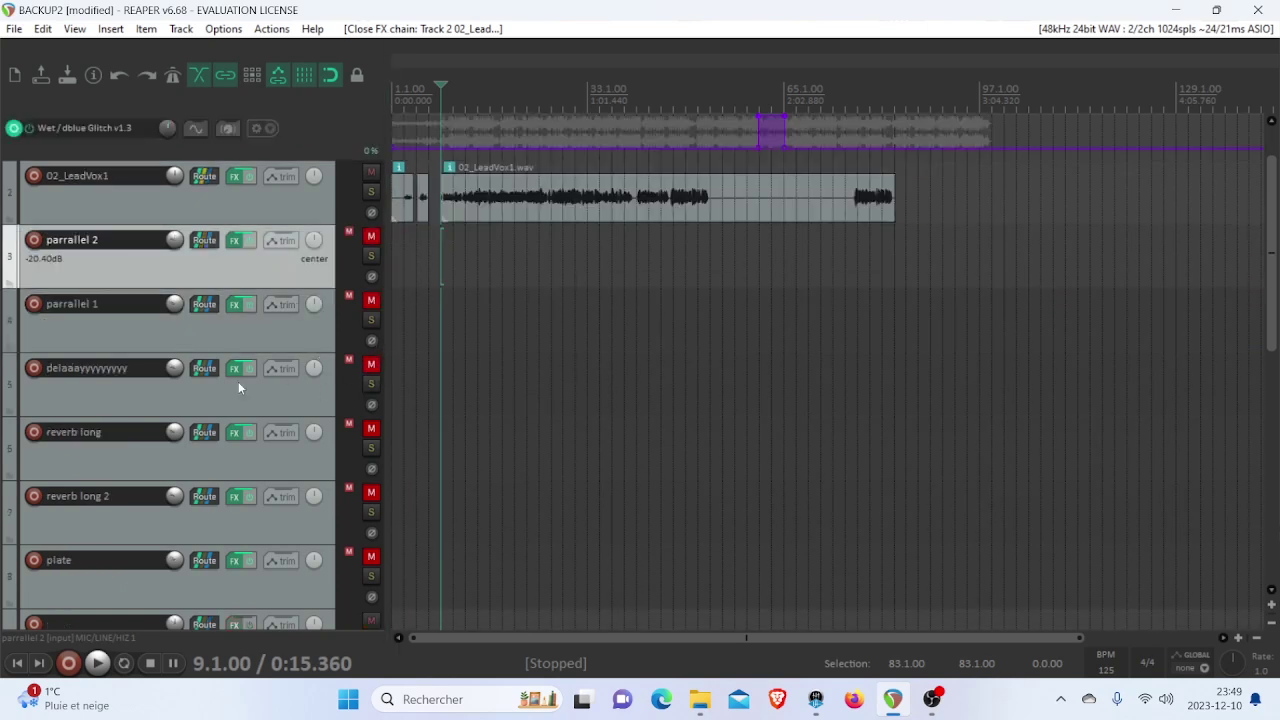
scroll(332, 400, up, 1)
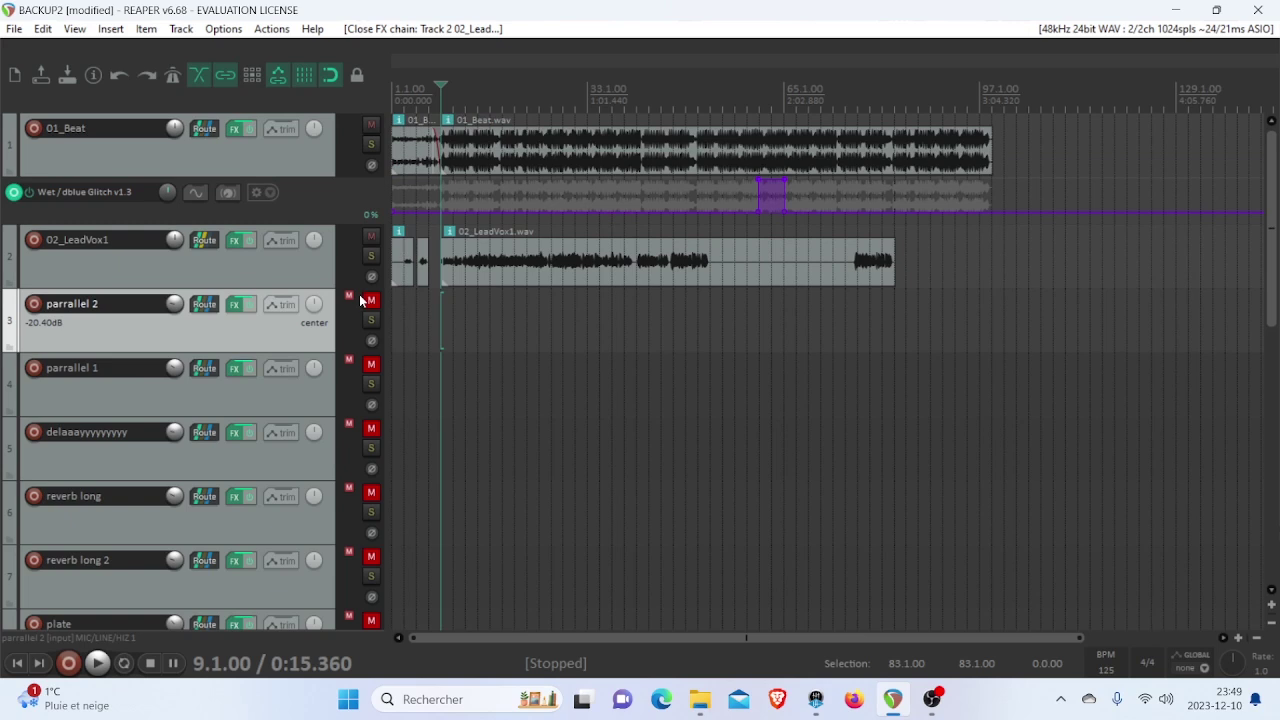
click(371, 364)
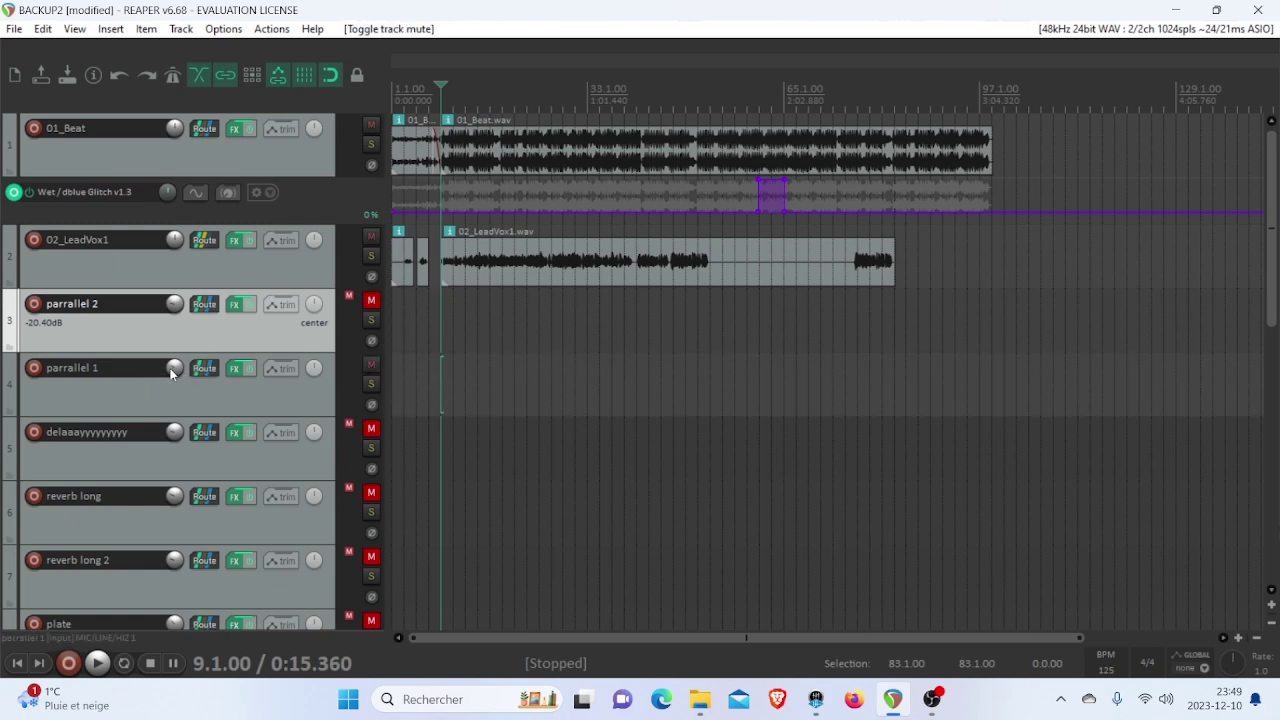
click(370, 365)
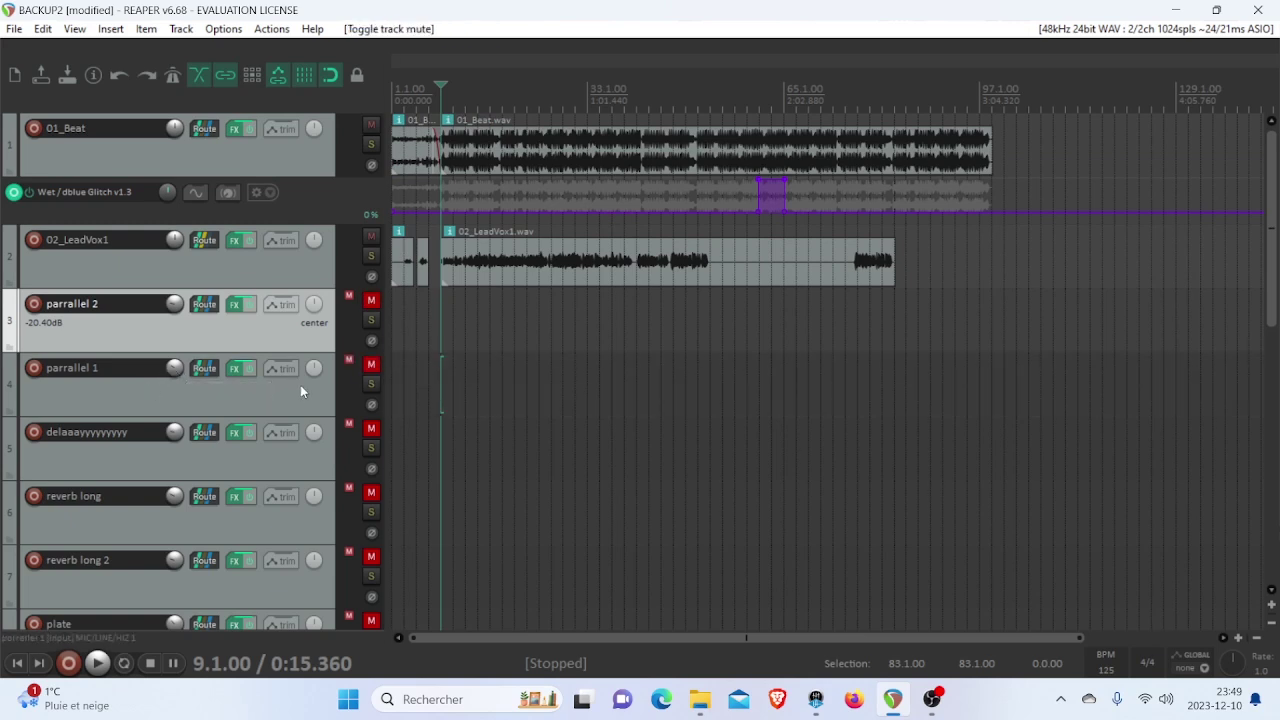
click(371, 300)
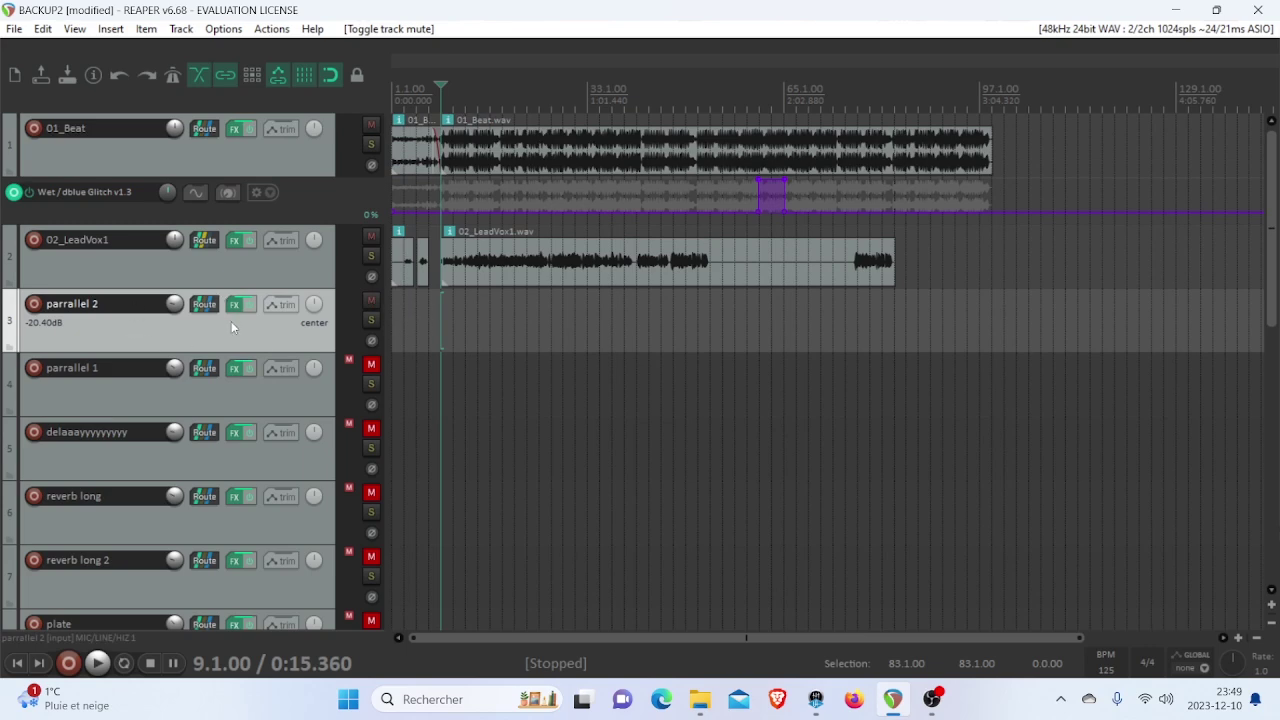
Open parrallel 2's FX chain, set its volume to -4.12 dB while playing, and show MaxxBass.
click(234, 304)
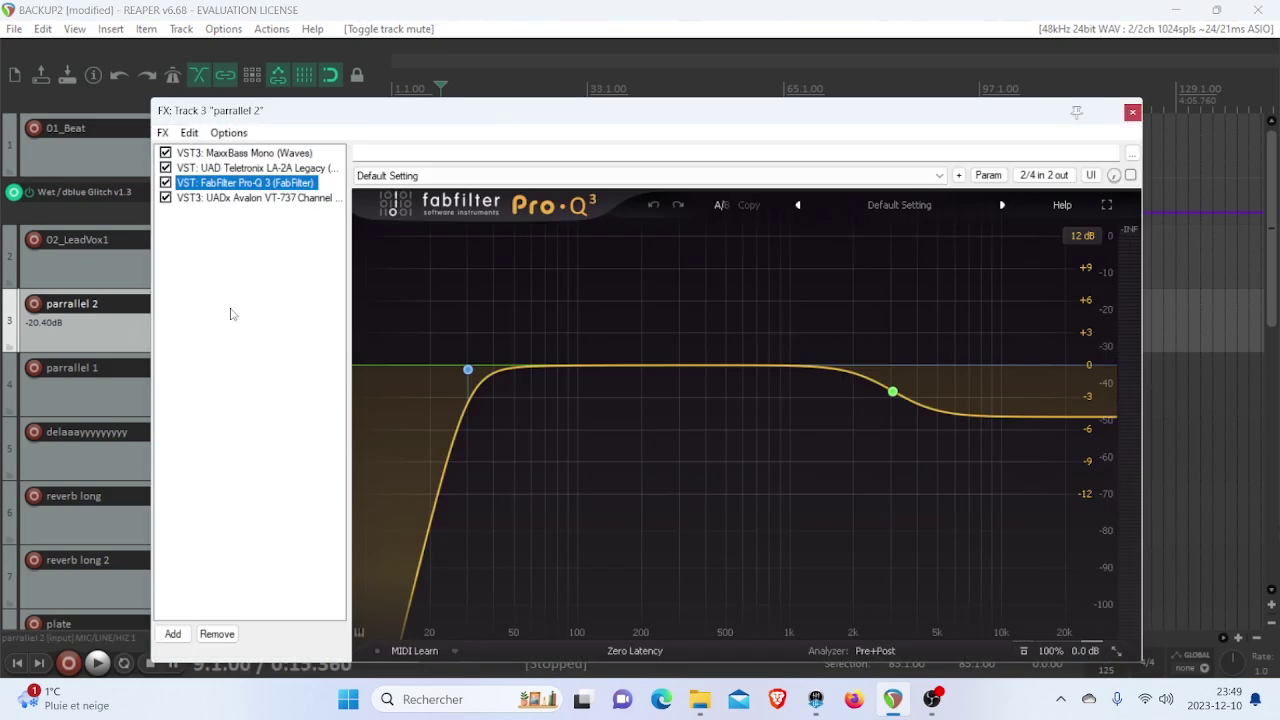
drag(349, 123, 658, 152)
scroll(174, 303, up, 6)
key(space)
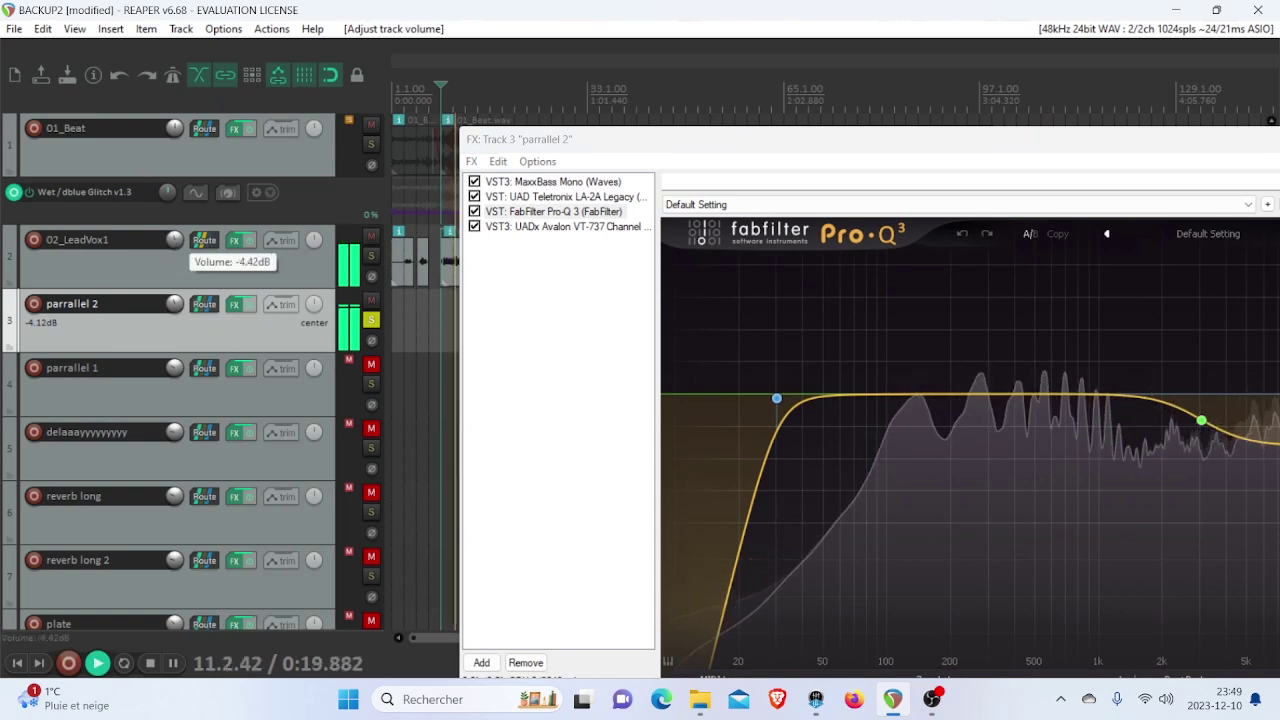
scroll(174, 240, down, 3)
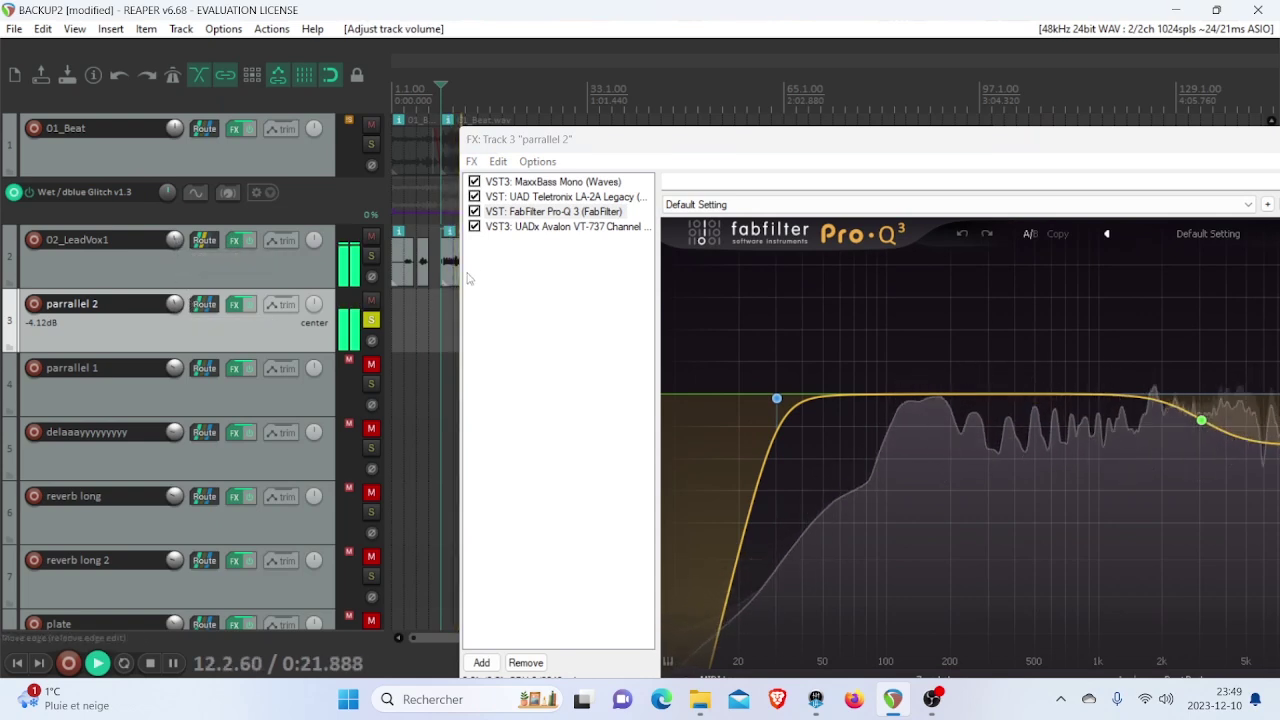
drag(551, 148, 392, 125)
key(space)
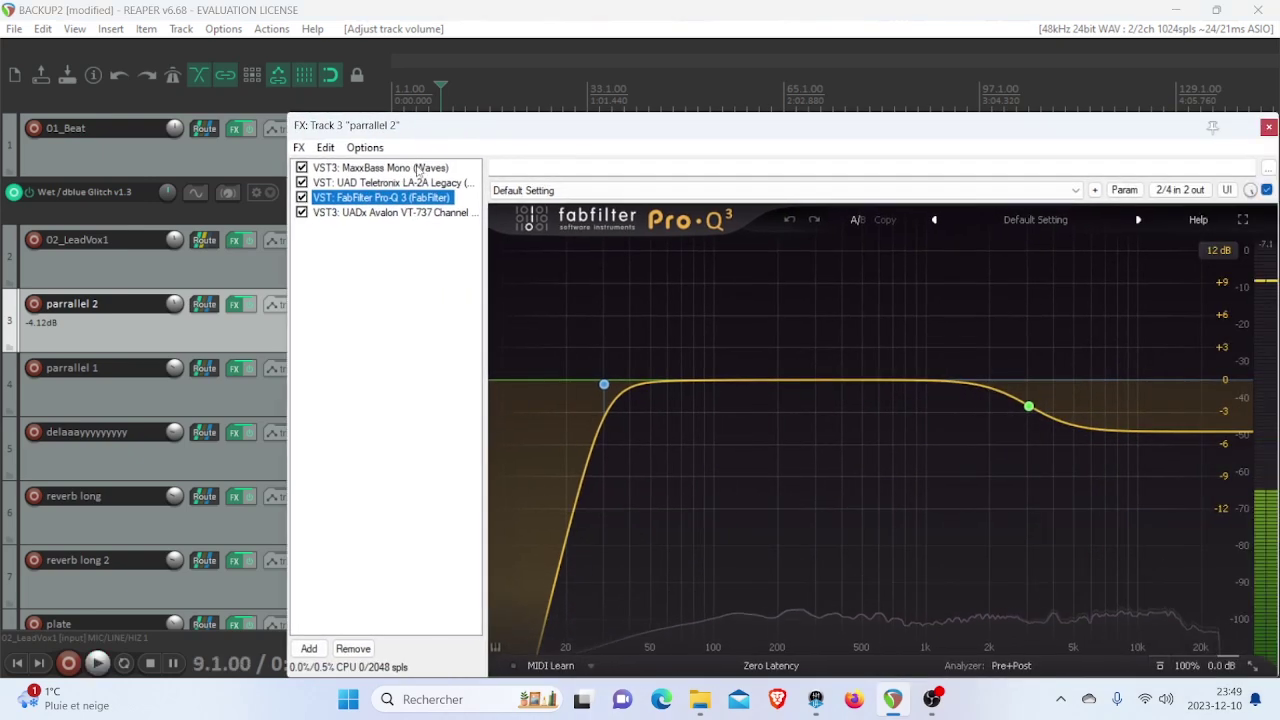
click(418, 168)
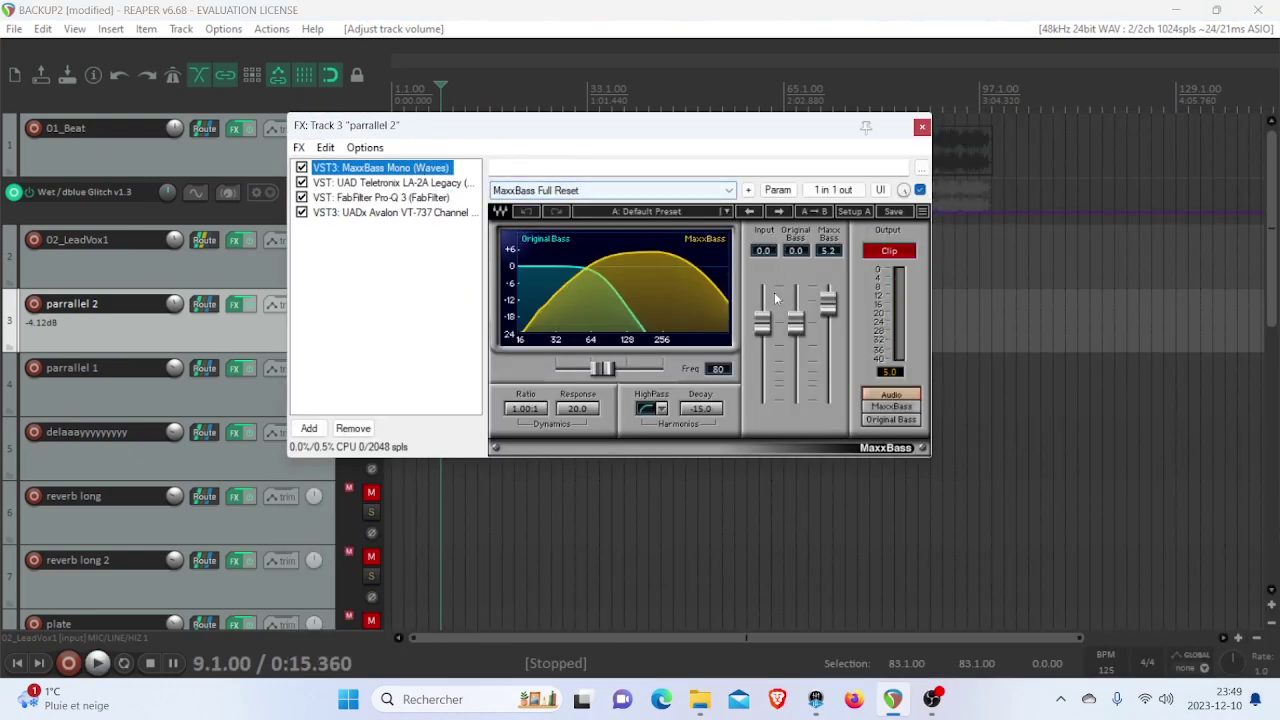
Check MaxxBass, LA-2A and Pro-Q 3's 30 Hz high-pass, ending on Avalon VT-737's Default preset.
click(831, 316)
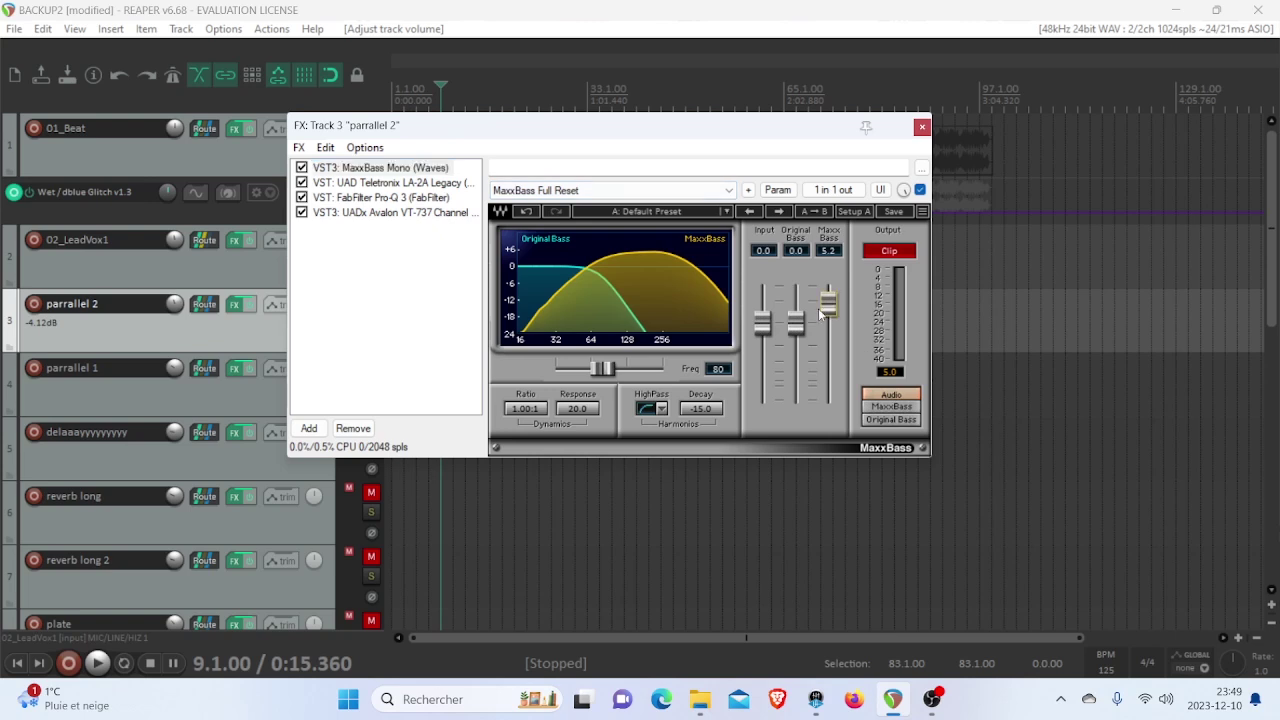
click(390, 184)
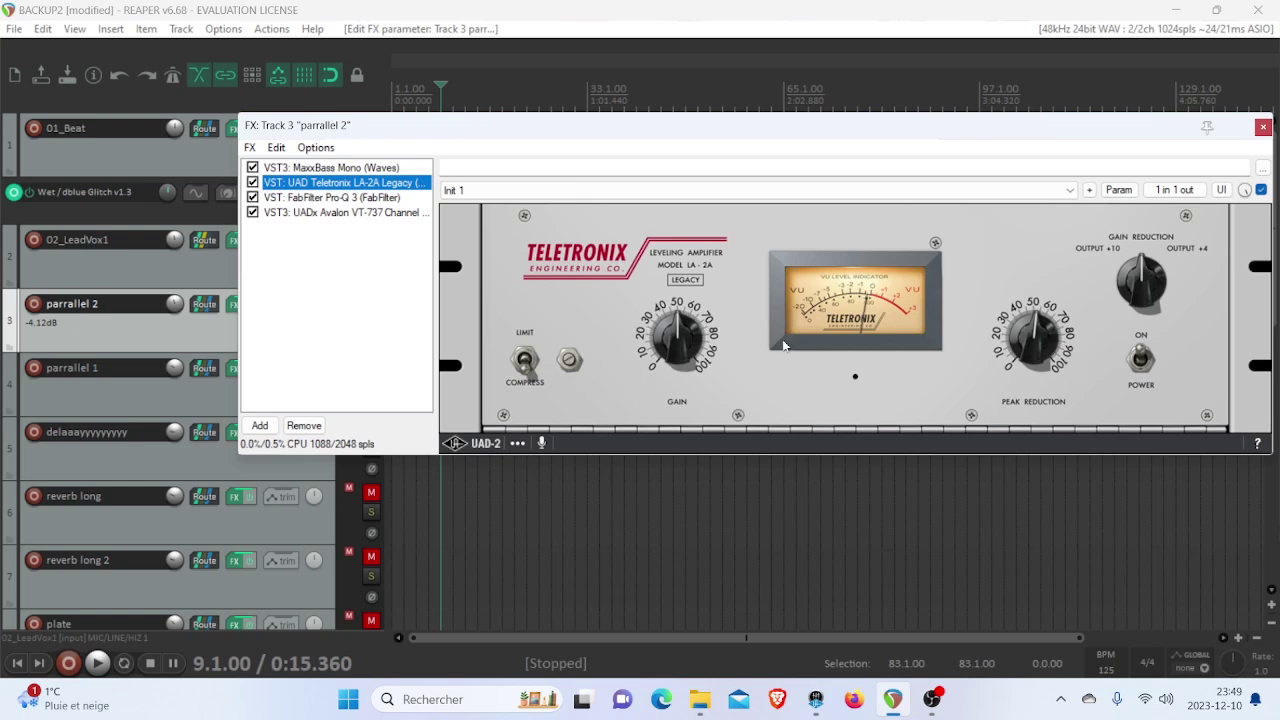
click(340, 197)
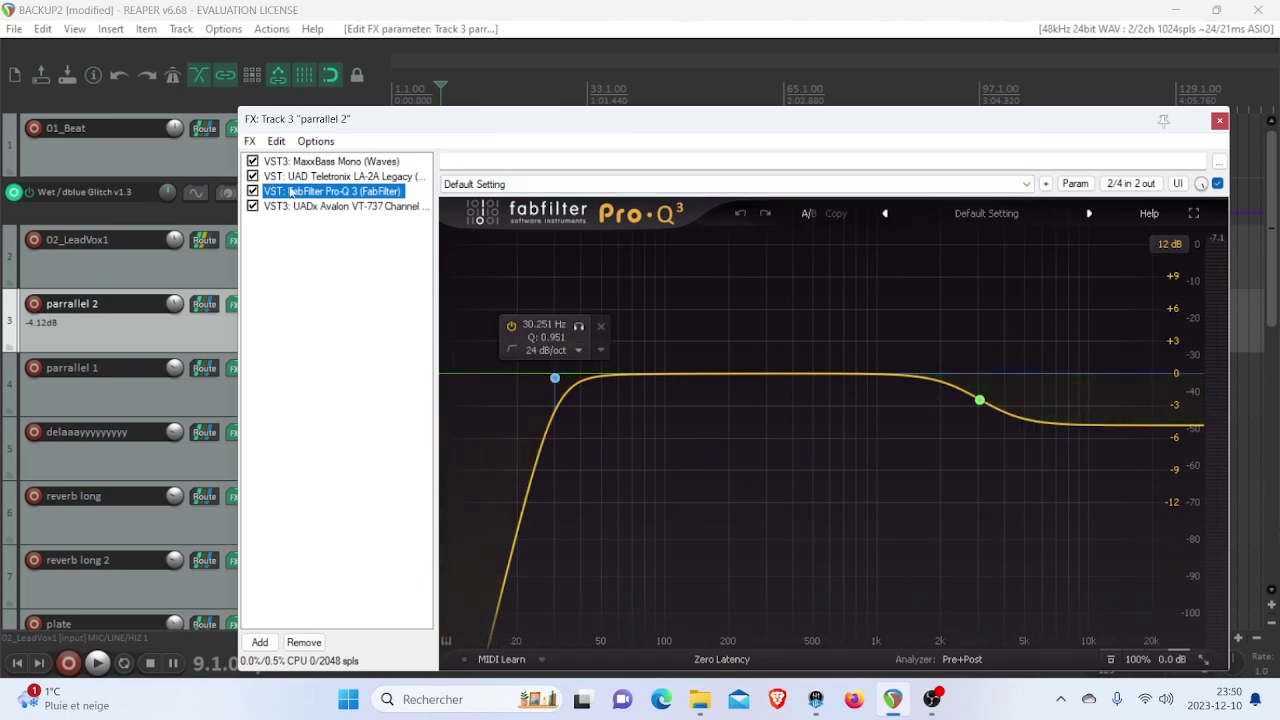
click(340, 206)
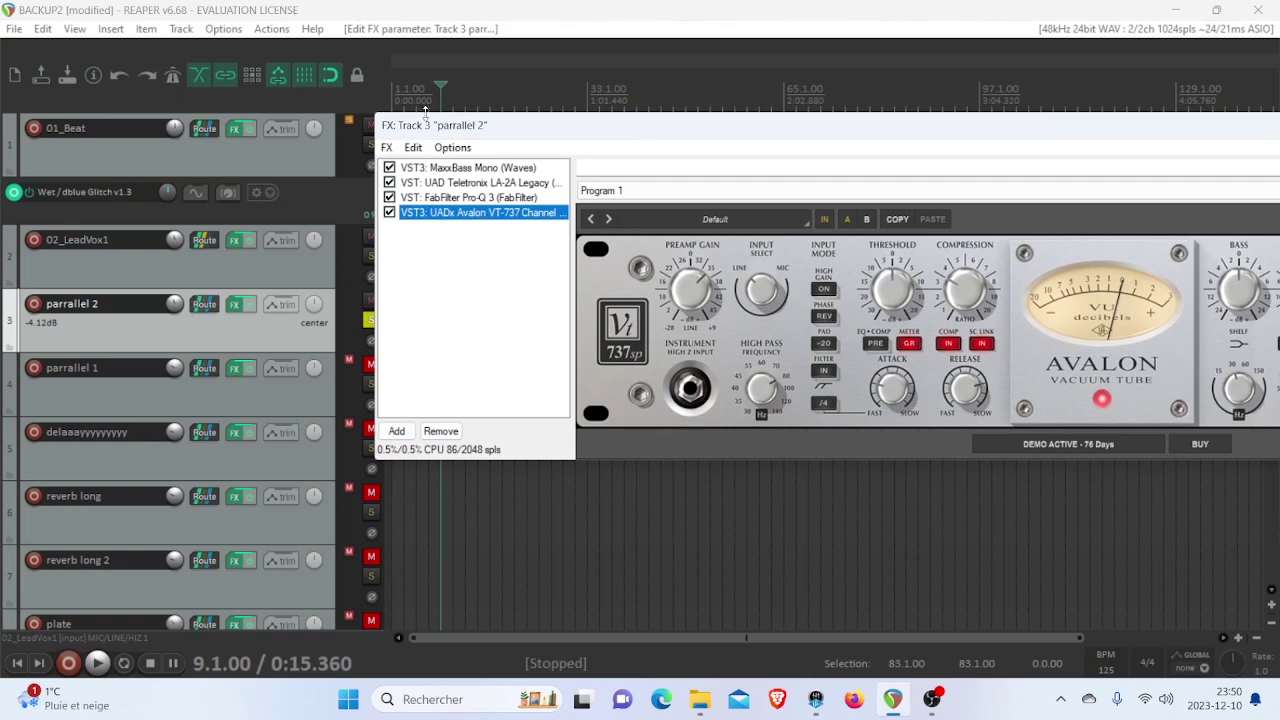
drag(425, 113, 559, 226)
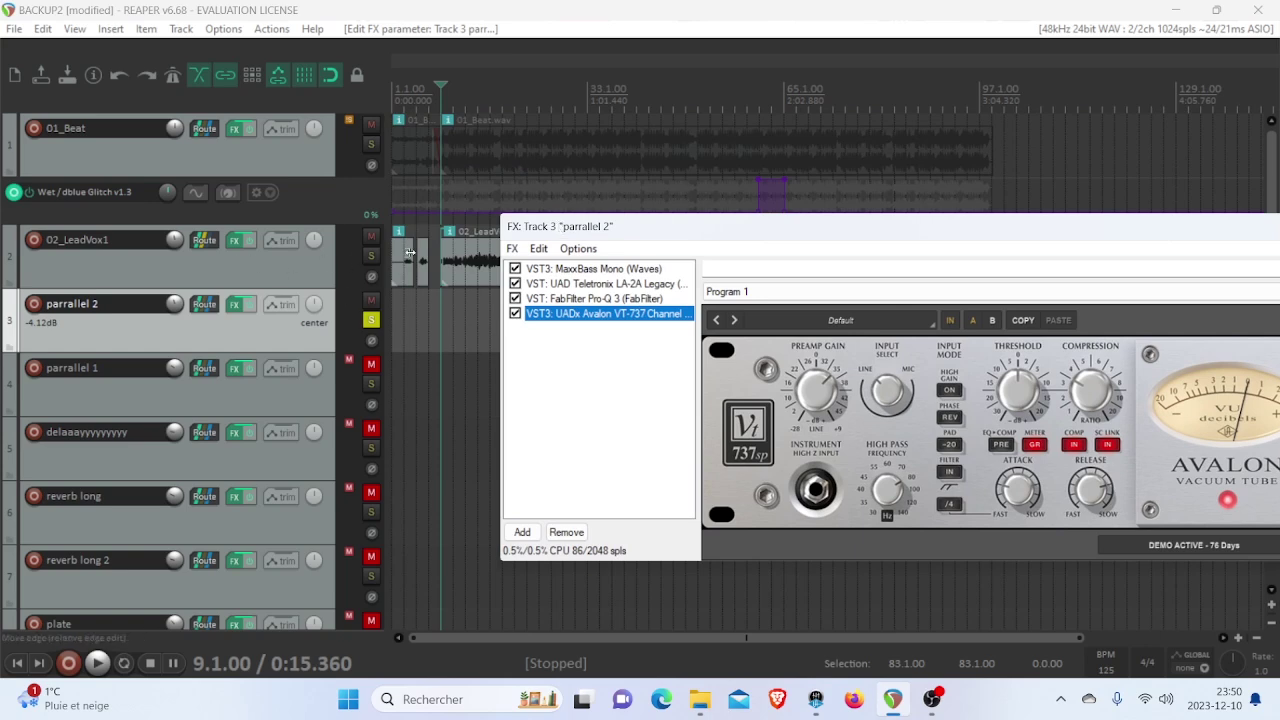
Bypass all effects on parrallel 2 and play it dry for comparison.
click(234, 304)
key(space)
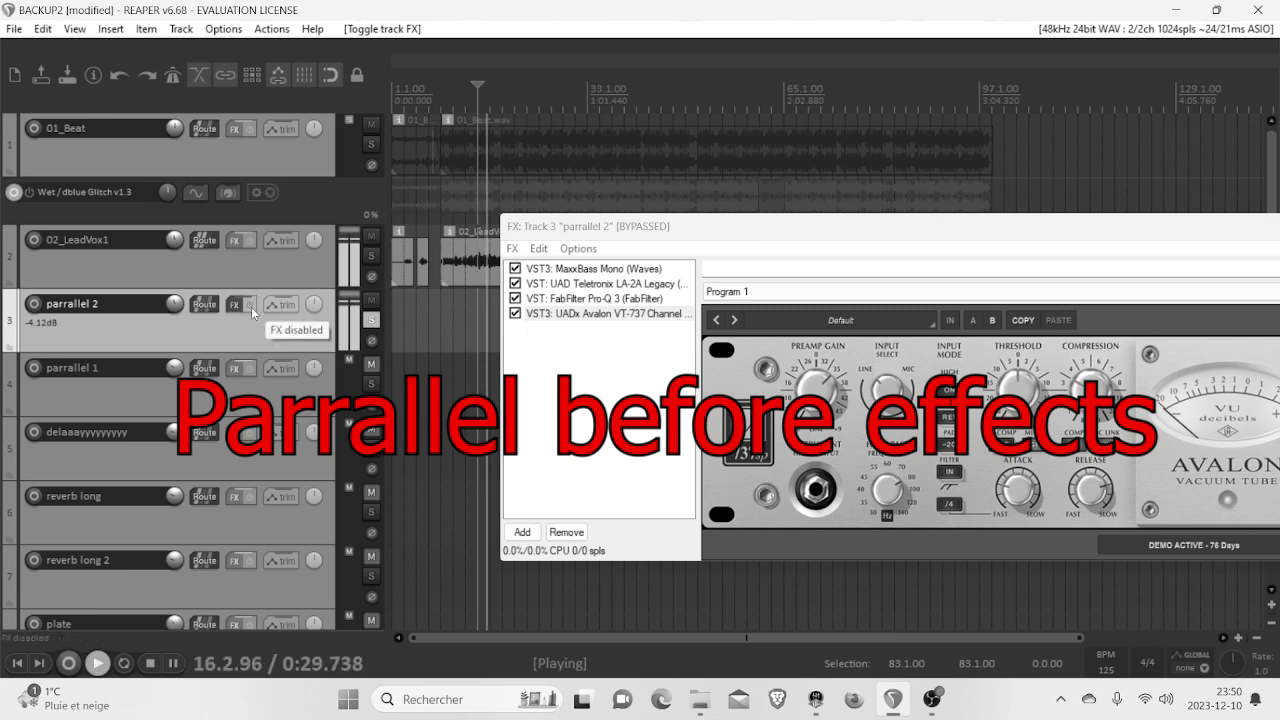
key(space)
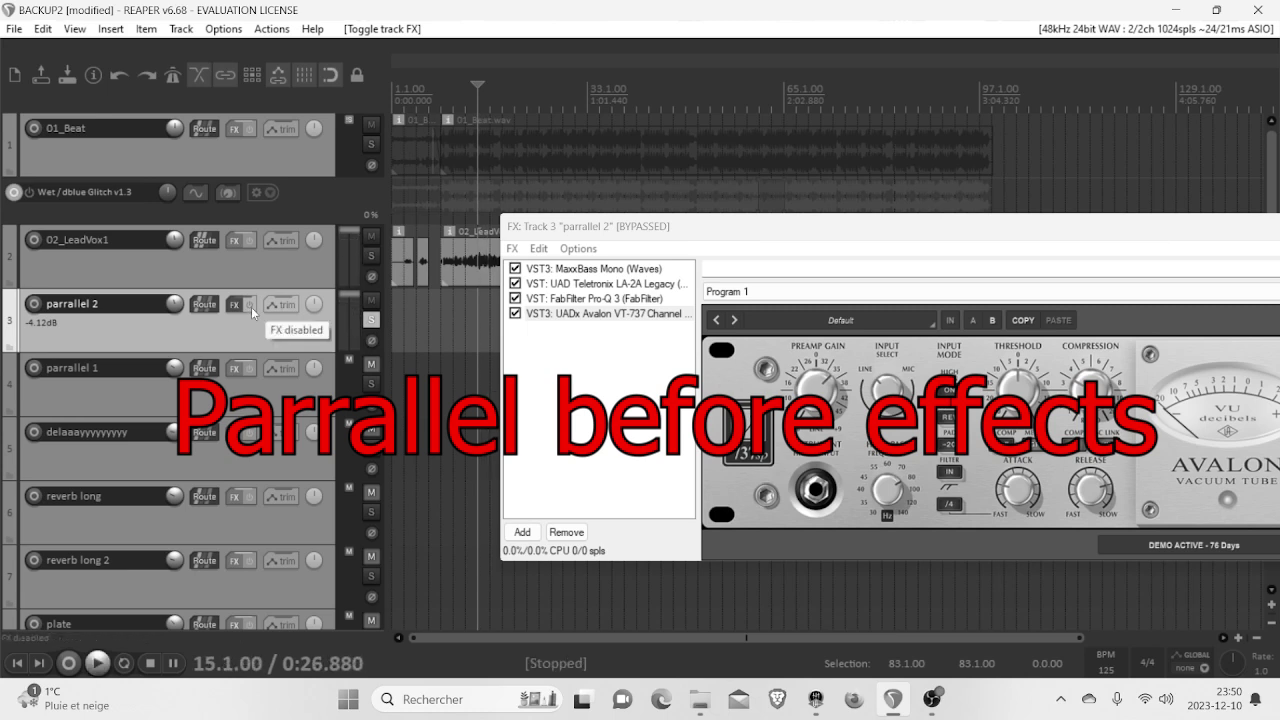
Re-enable parrallel 2's effects, audition it, then unsolo it and lower its volume to -20.10 dB.
click(251, 307)
key(space)
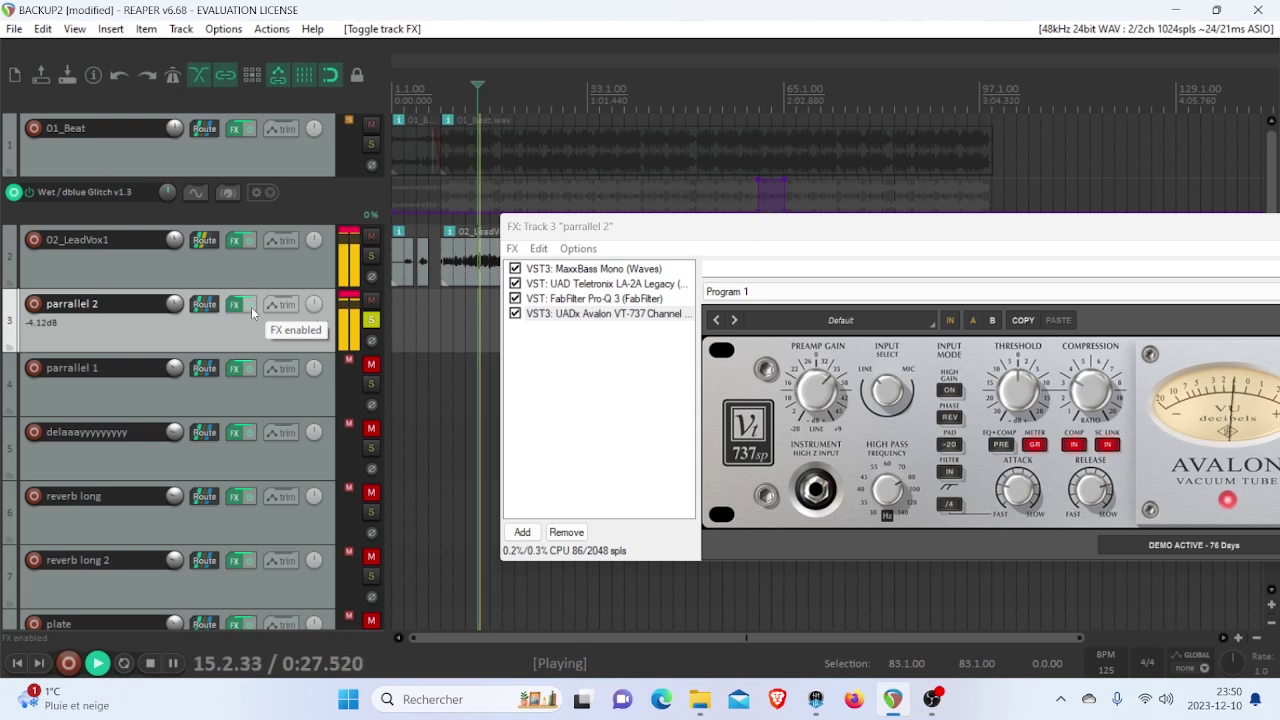
key(space)
click(371, 320)
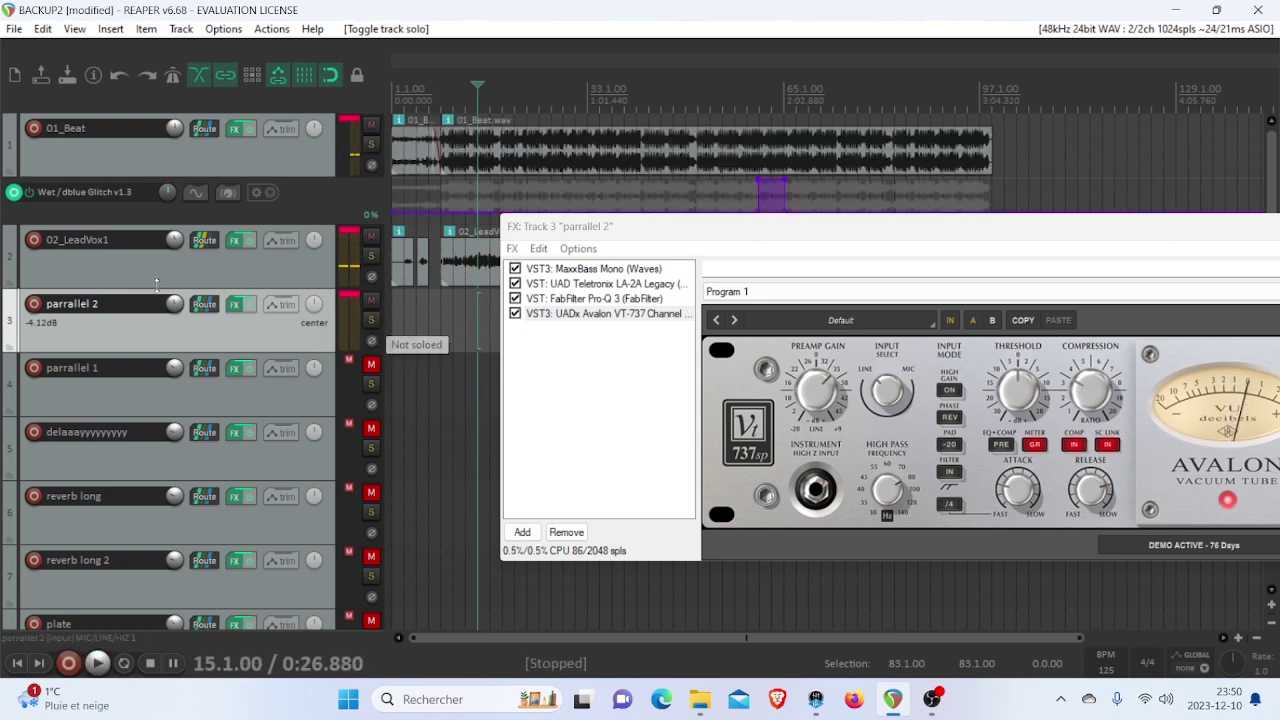
scroll(175, 305, down, 8)
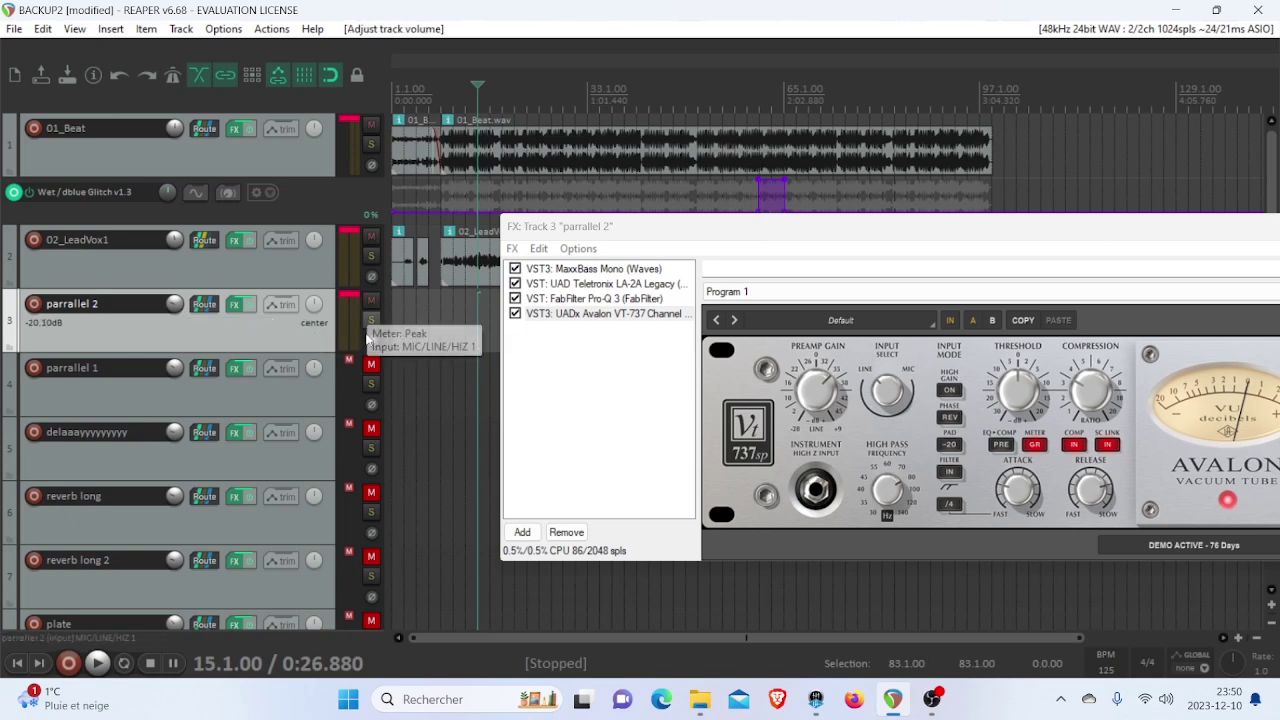
Unmute the parrallel 1, delay, reverb and plate tracks and play the full mix, keeping the FX window out of the way.
ctrl+click(371, 384)
drag(601, 232, 634, 305)
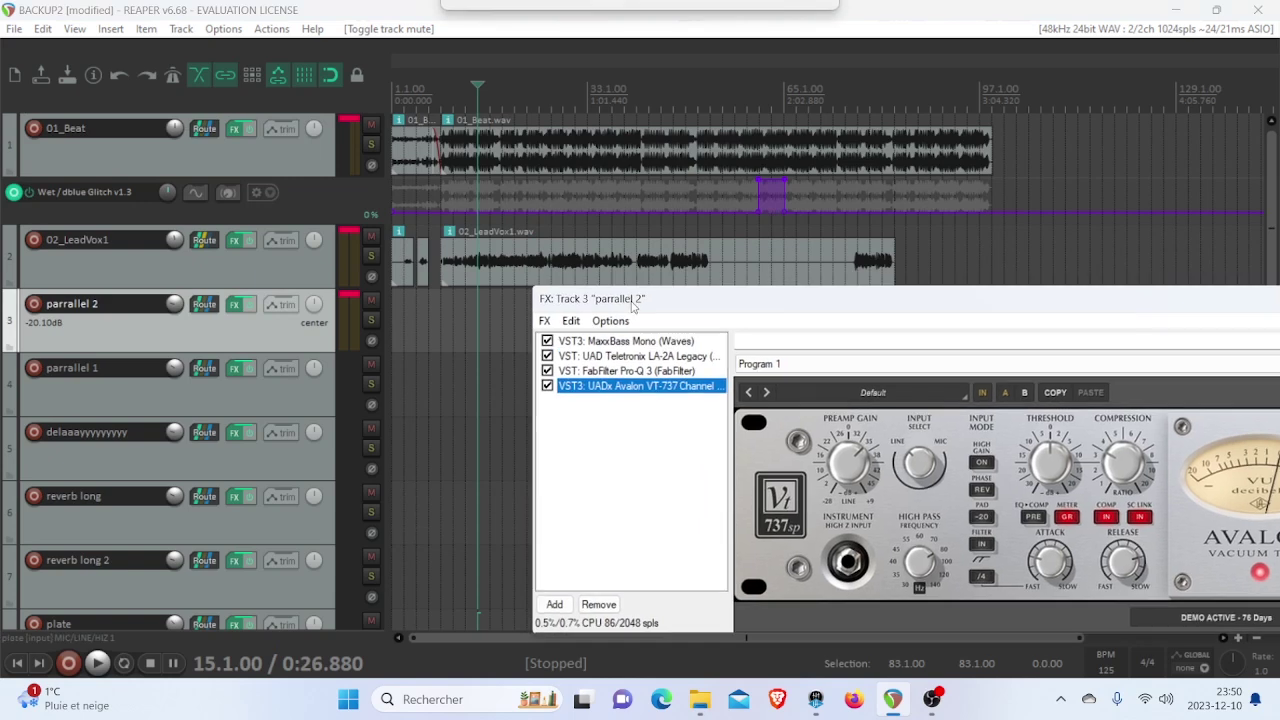
key(space)
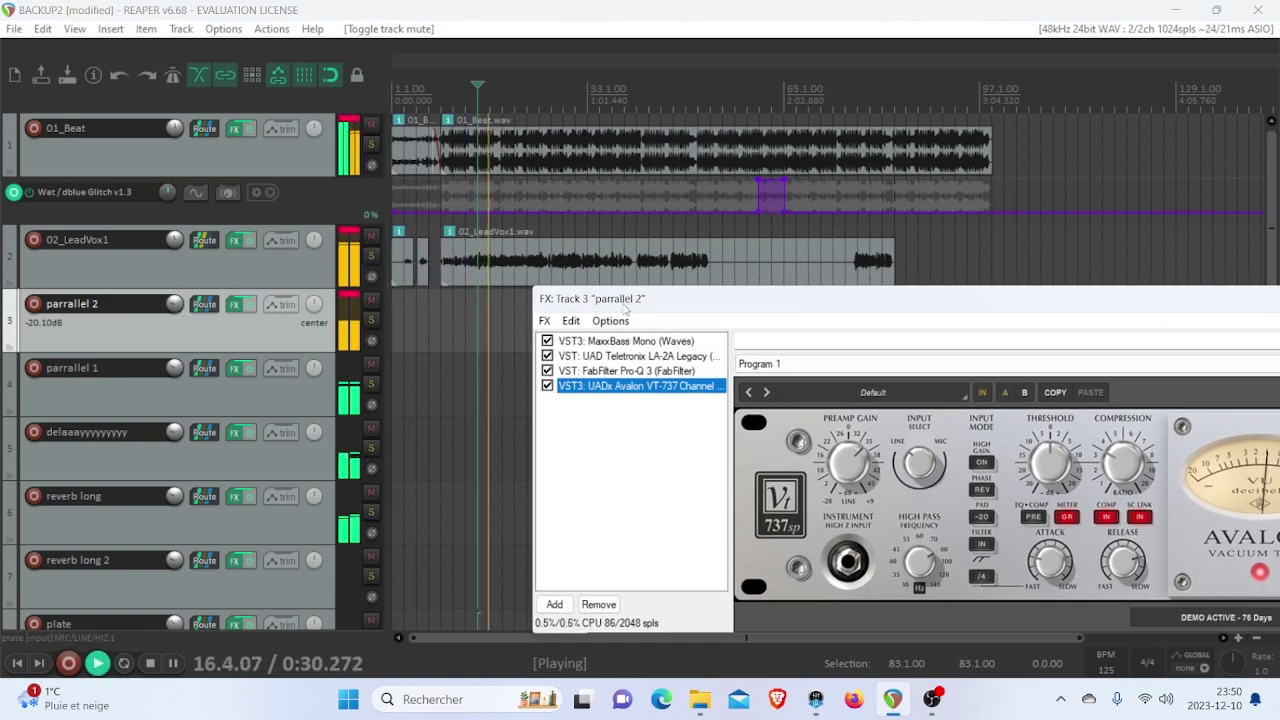
drag(716, 298, 376, 317)
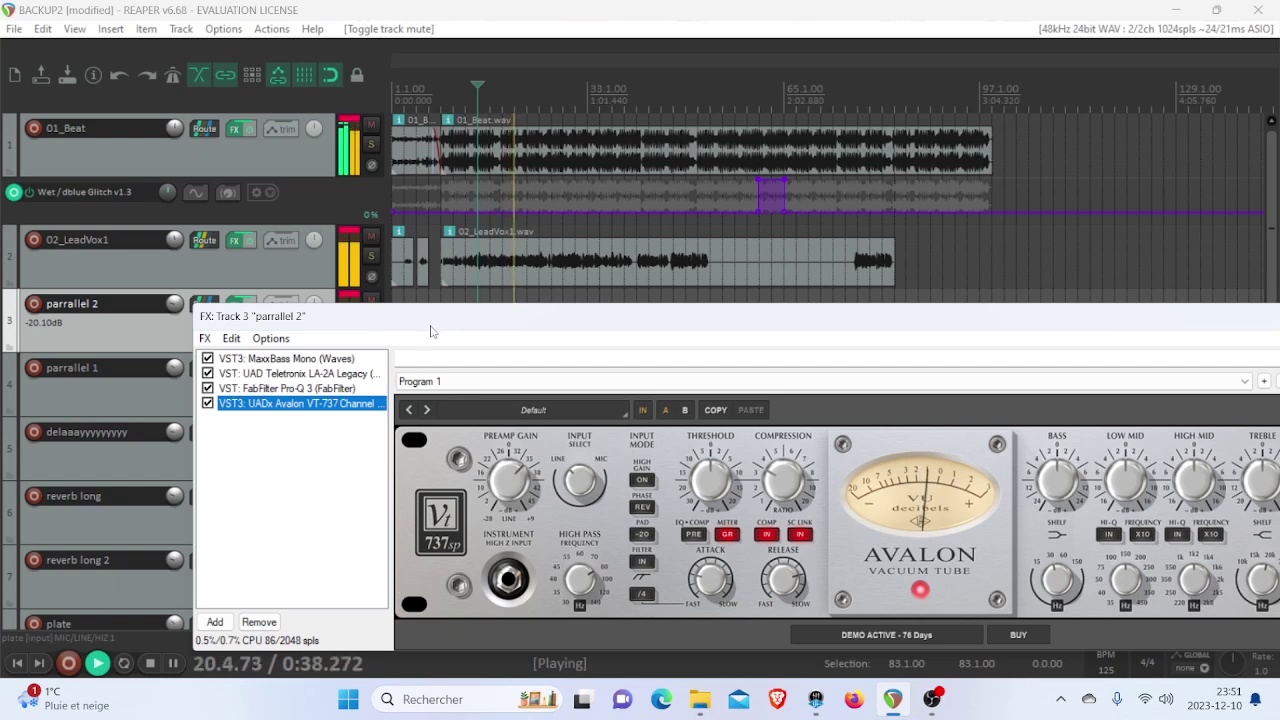
drag(433, 330, 630, 328)
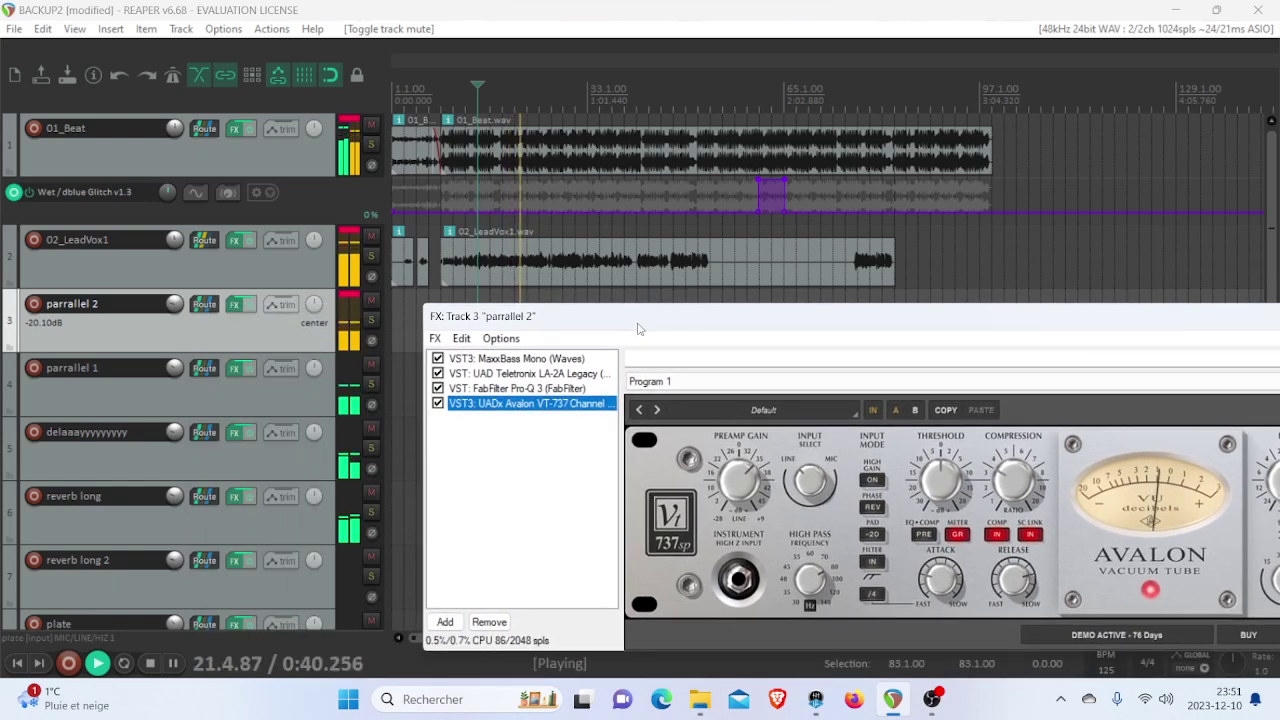